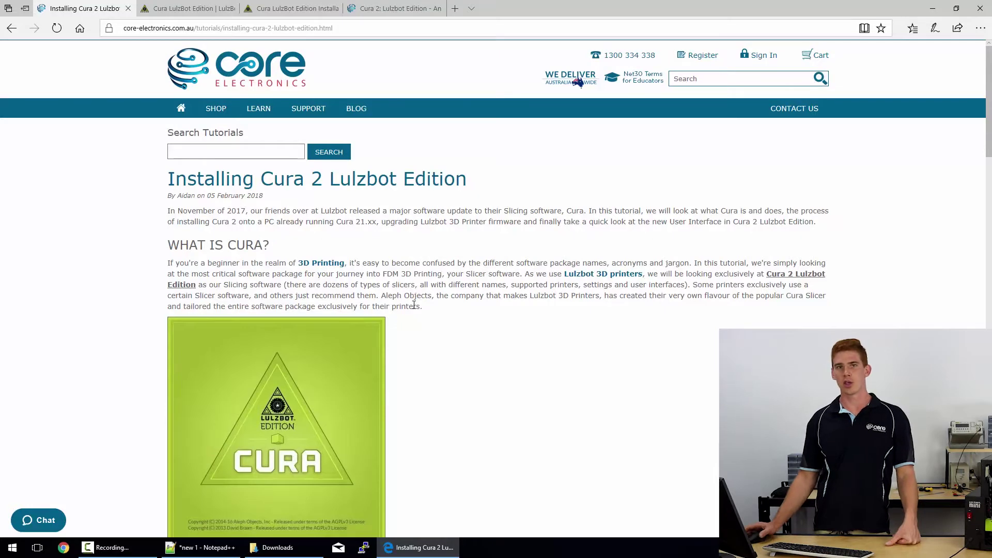
On the Cura LulzBot Edition page, confirm the Current Version is 2.6.66
left_click(216, 5)
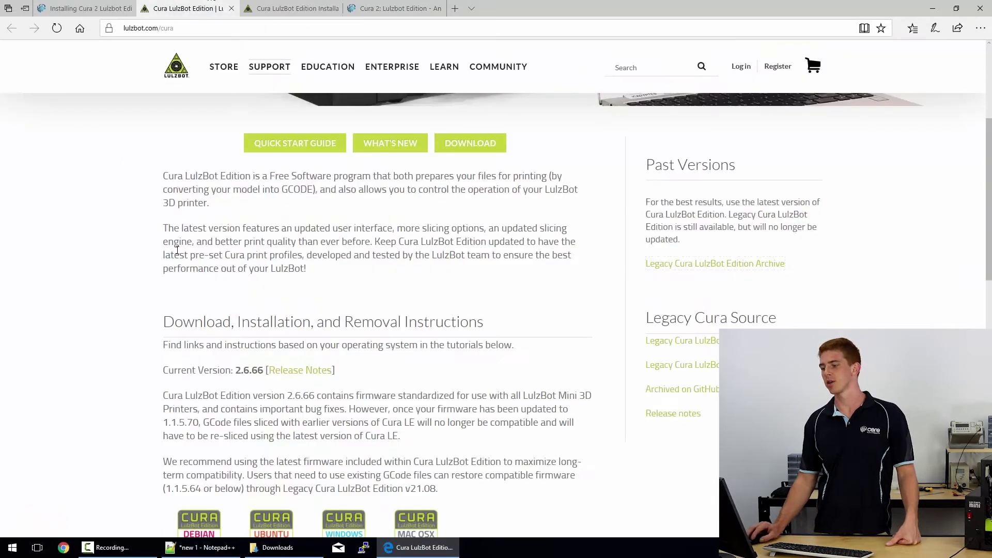
scroll(244, 228, "up", 5)
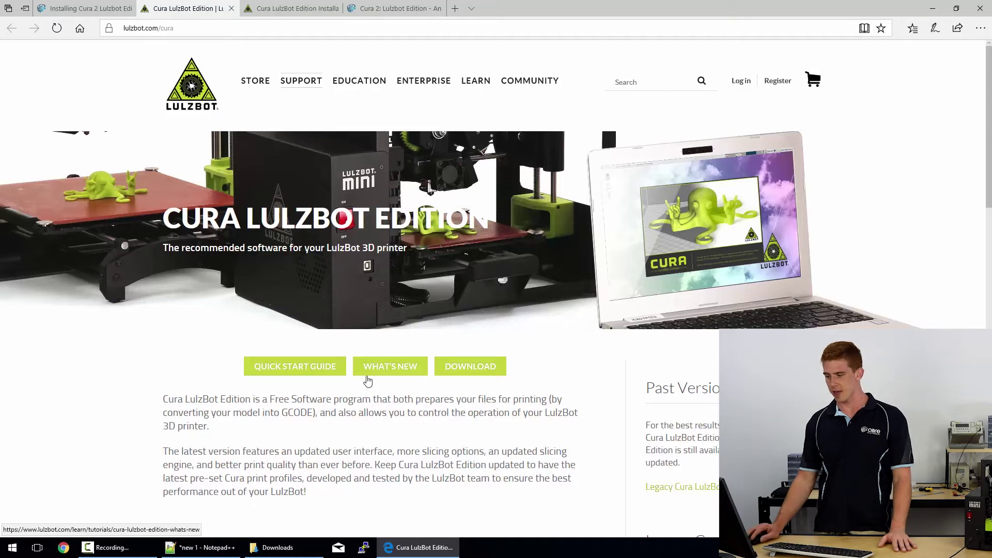
scroll(368, 382, "down", 6)
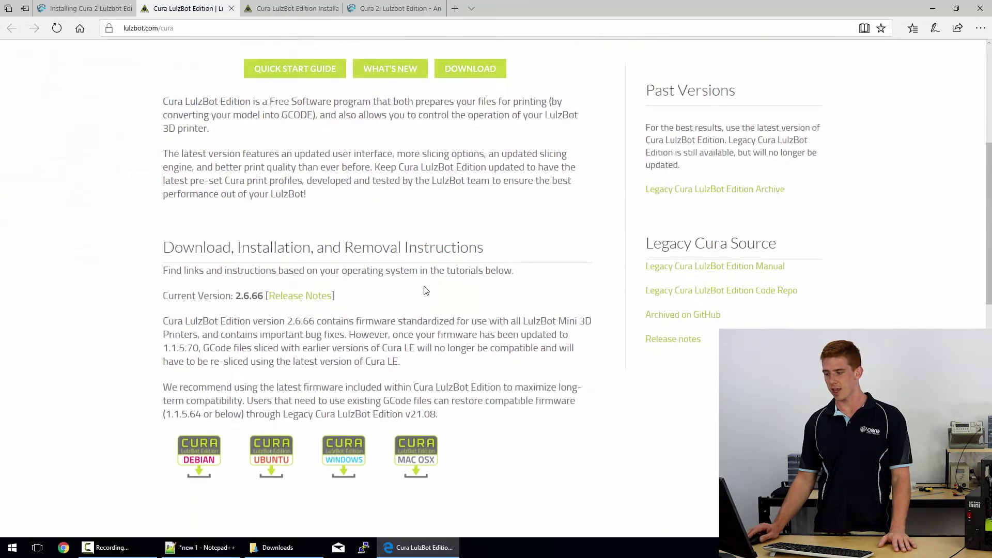
scroll(426, 290, "down", 3)
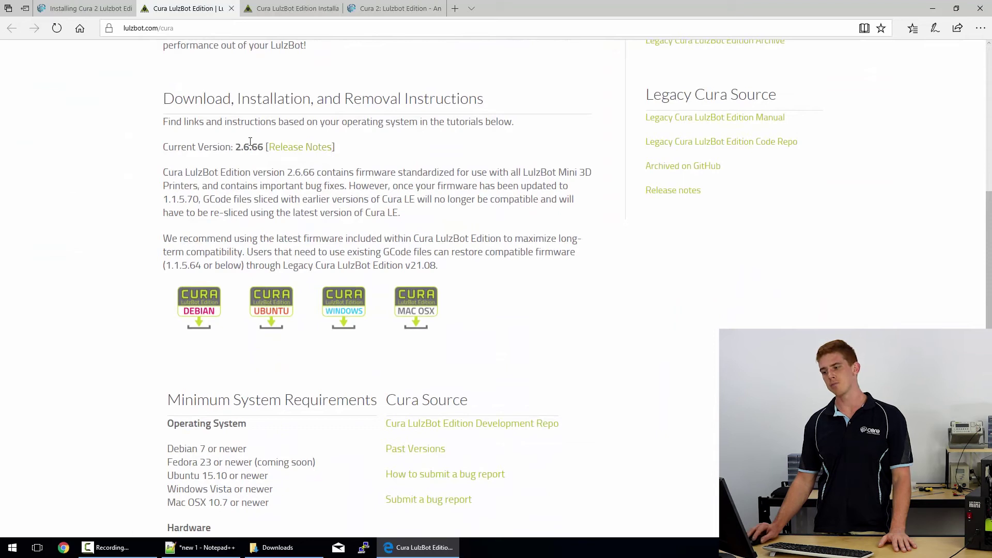
left_click_drag(235, 147, 258, 147)
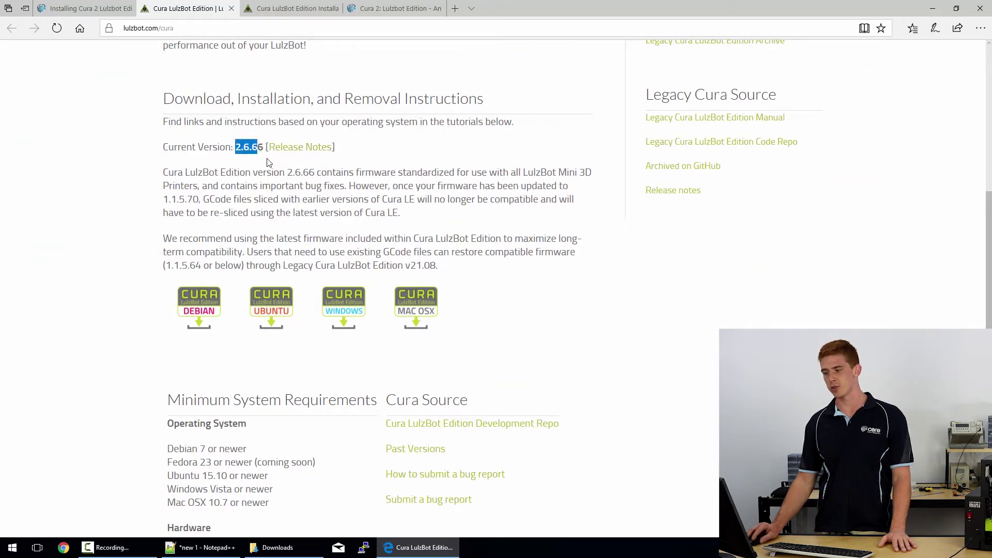
left_click(205, 173)
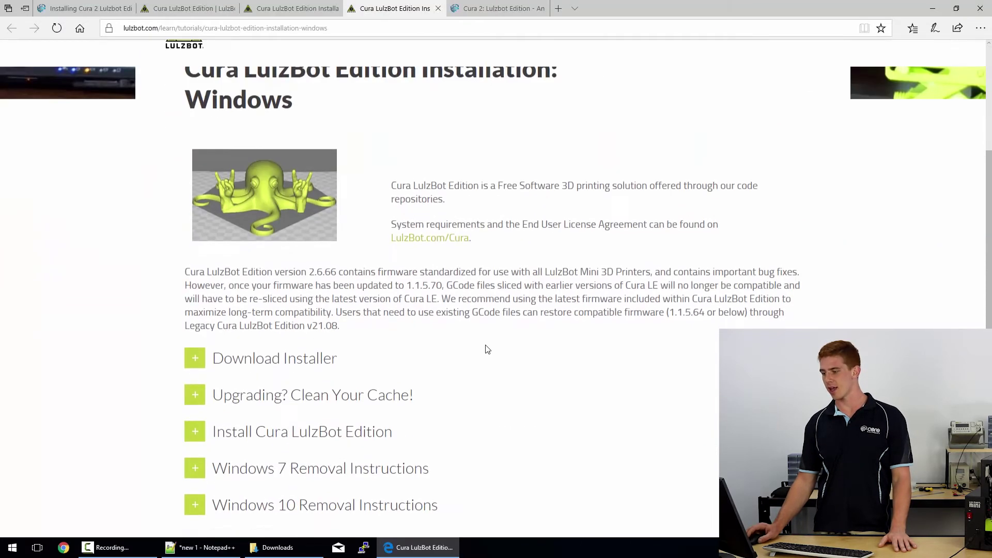
Expand the tutorial's Download Installer instructions
scroll(488, 345, "up", 1)
scroll(489, 343, "down", 1)
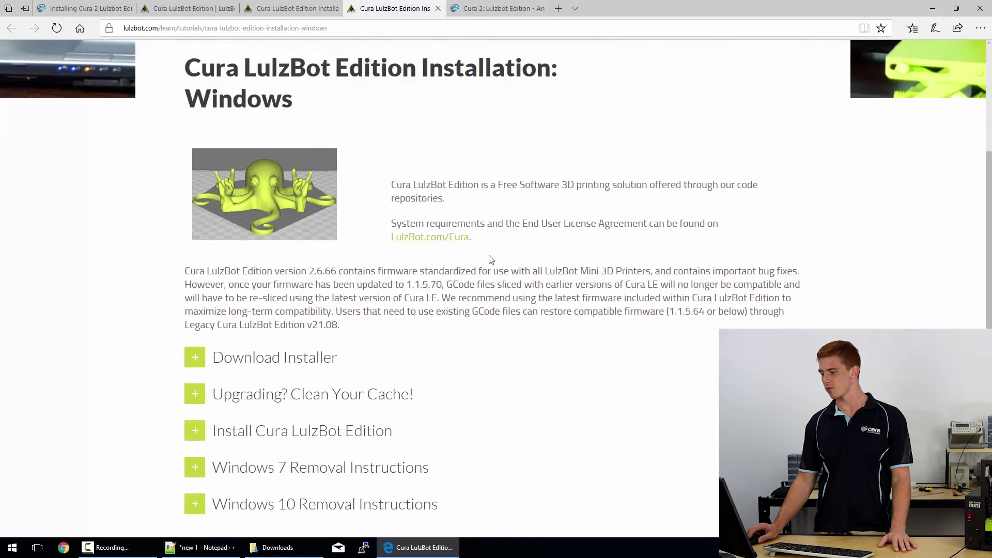
left_click(212, 357)
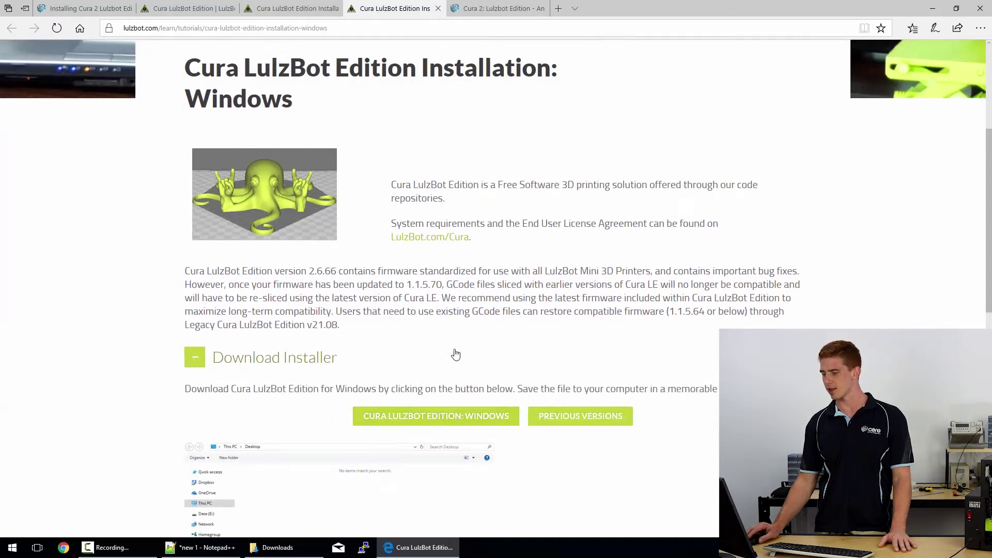
Expand and read the 'Upgrading? Clean Your Cache!' cache-cleaning steps
scroll(459, 352, "up", 3)
scroll(496, 382, "down", 3)
scroll(463, 306, "down", 6)
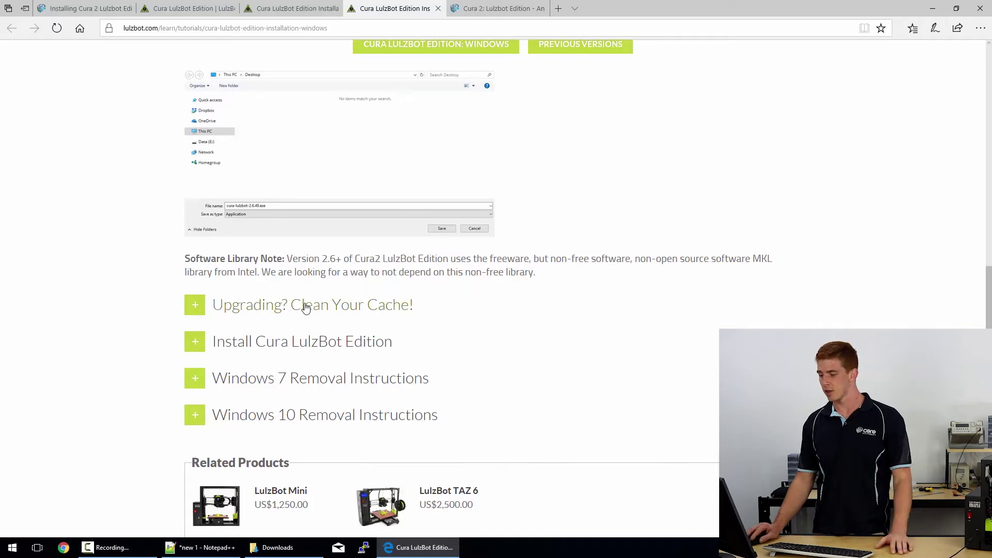
left_click(305, 308)
scroll(575, 248, "down", 3)
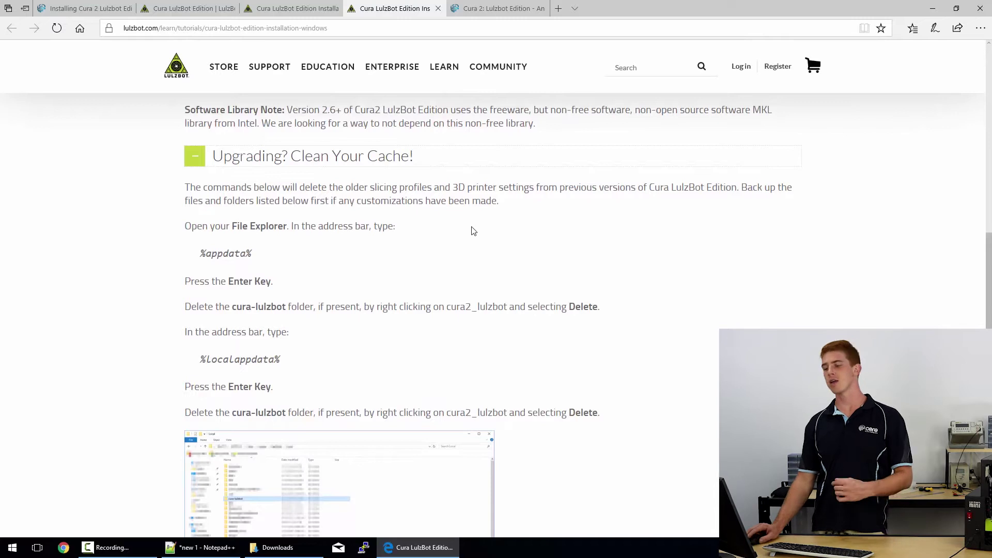
Uninstall Cura 21.08 via Add or remove programs, confirming its removal
left_click(13, 549)
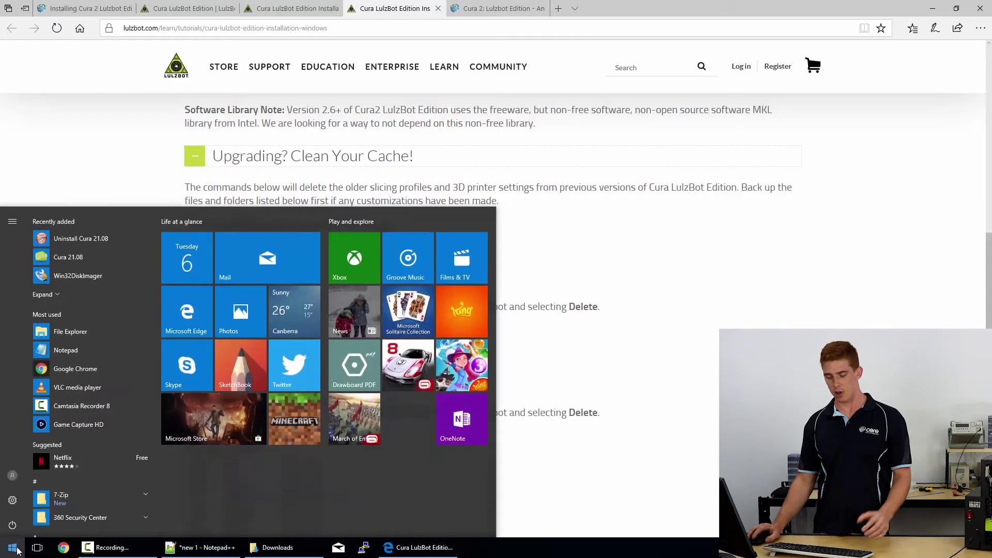
type("programs")
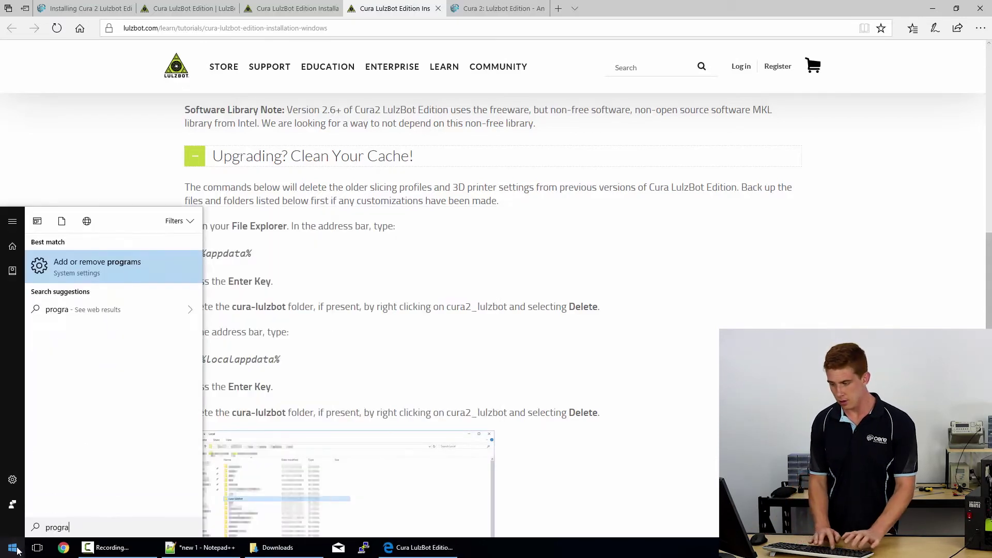
left_click(82, 270)
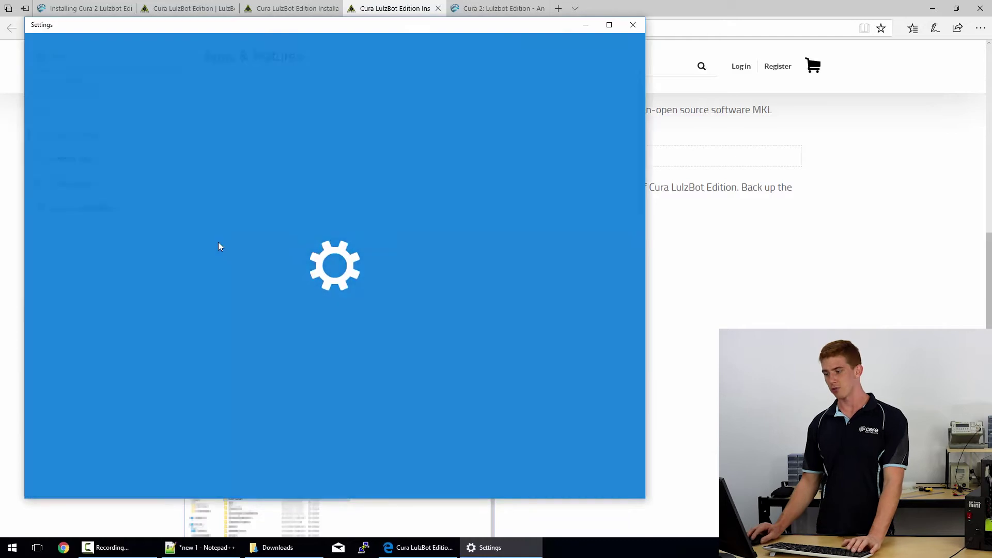
scroll(333, 290, "down", 8)
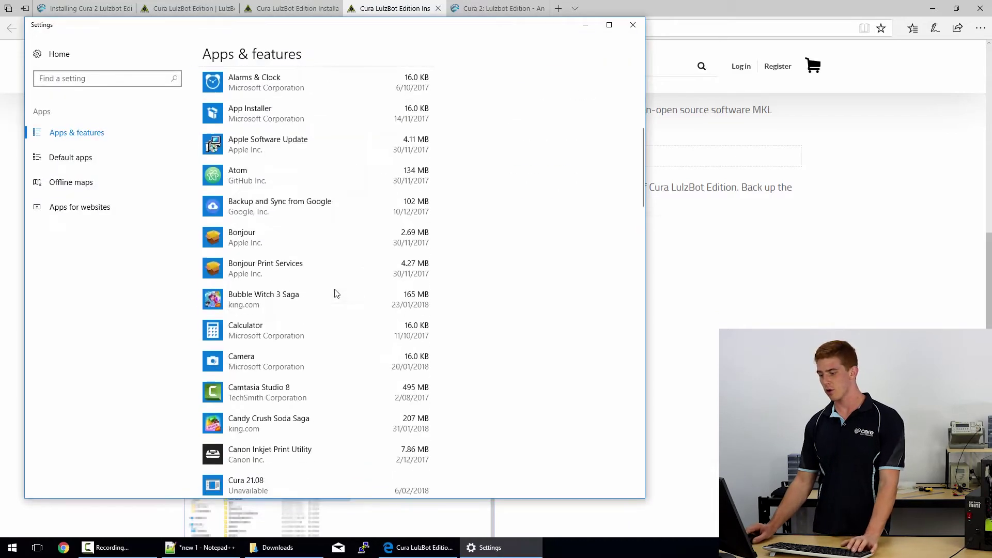
left_click(327, 269)
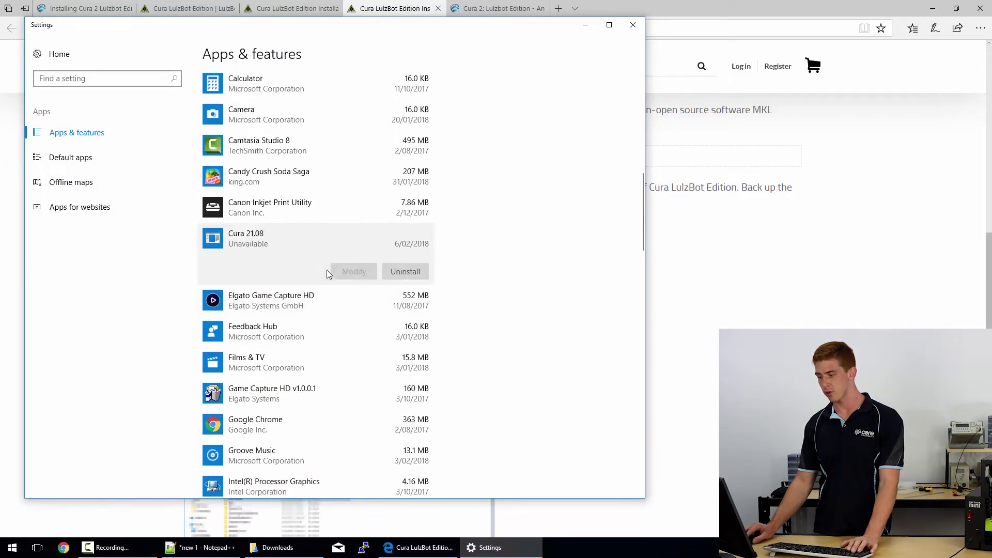
left_click(405, 271)
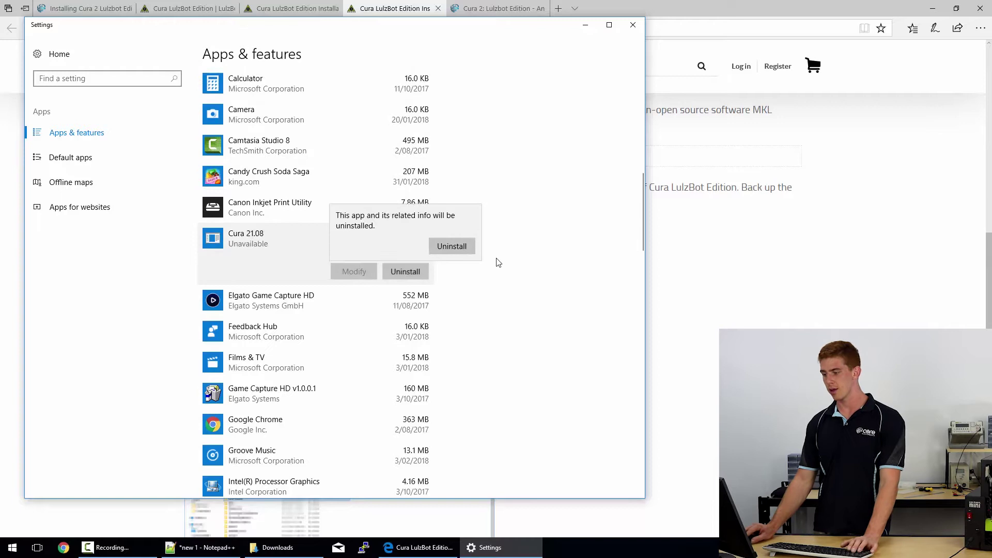
left_click(459, 246)
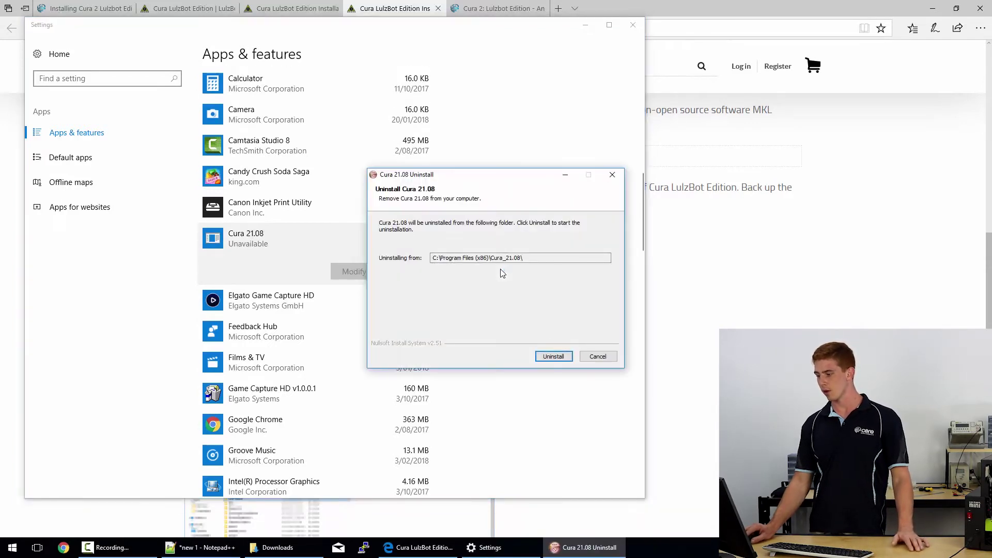
left_click(552, 356)
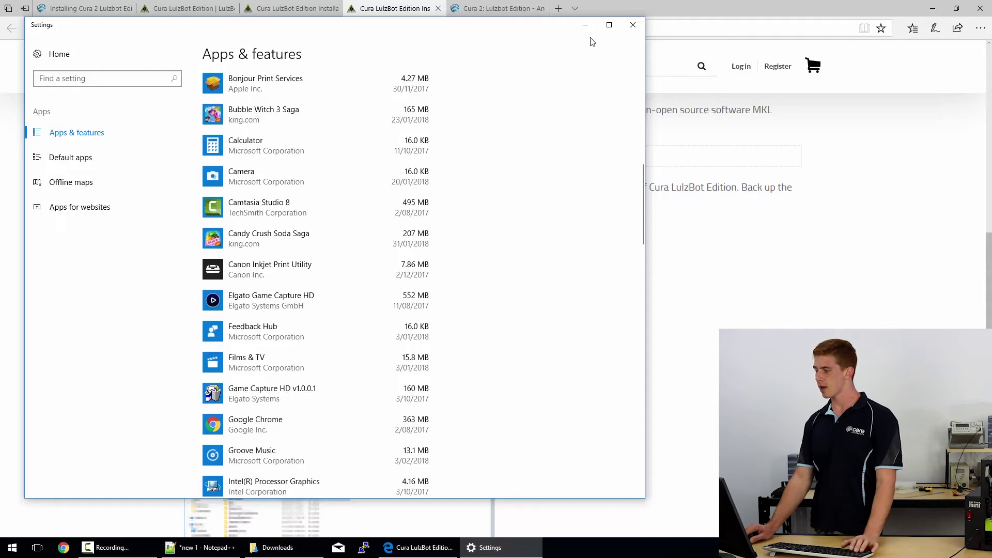
Close Settings and select the %appdata% location in the tutorial's cache steps
left_click(632, 25)
scroll(525, 284, "up", 3)
scroll(525, 284, "down", 3)
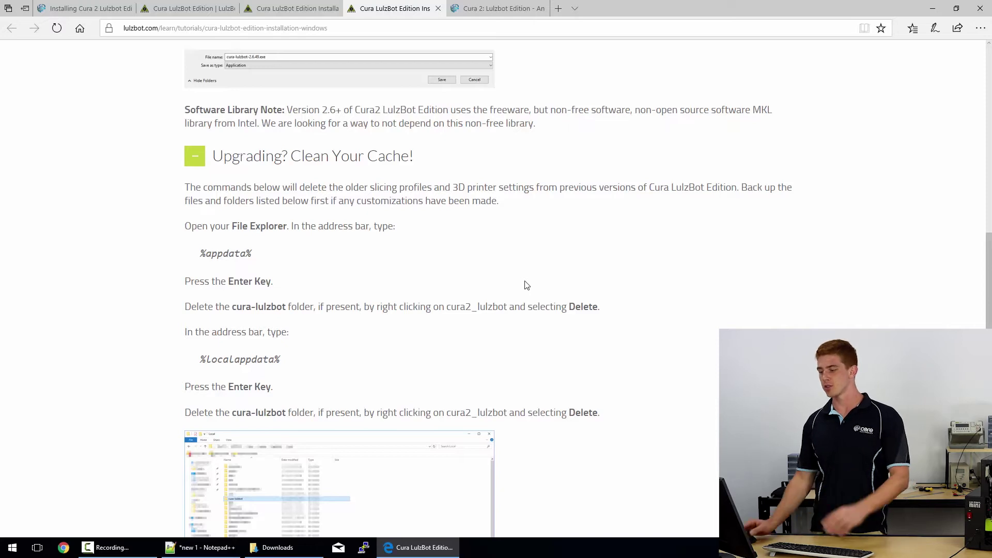
left_click_drag(200, 254, 254, 257)
key("ctrl+c")
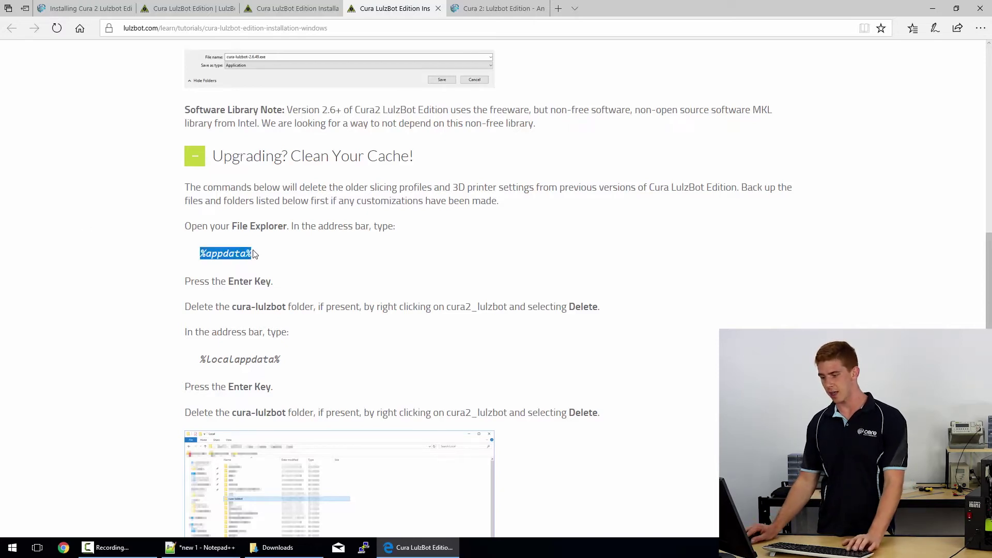
Go to %appdata% in File Explorer and delete the Roaming cura-lulzbot folder
left_click(255, 259)
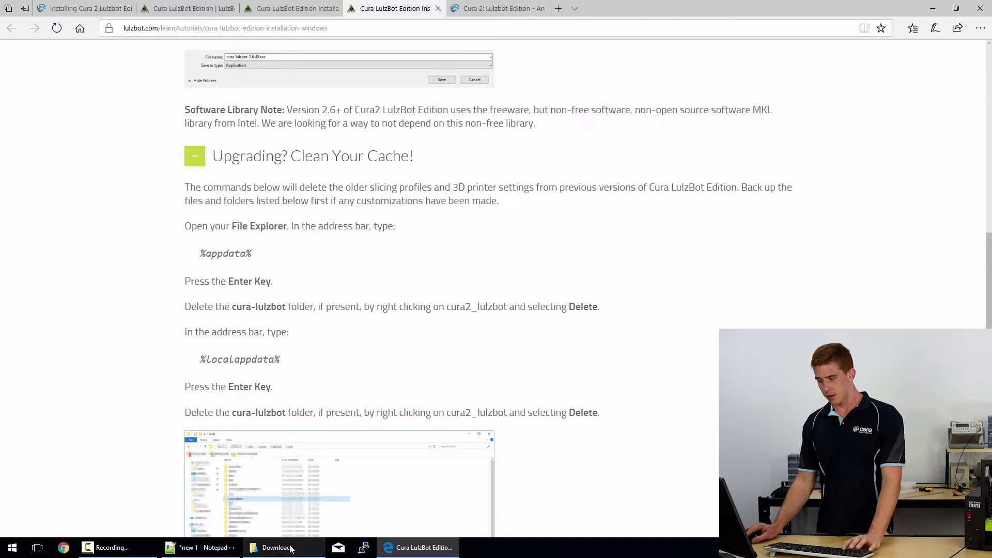
left_click(269, 548)
left_click(160, 35)
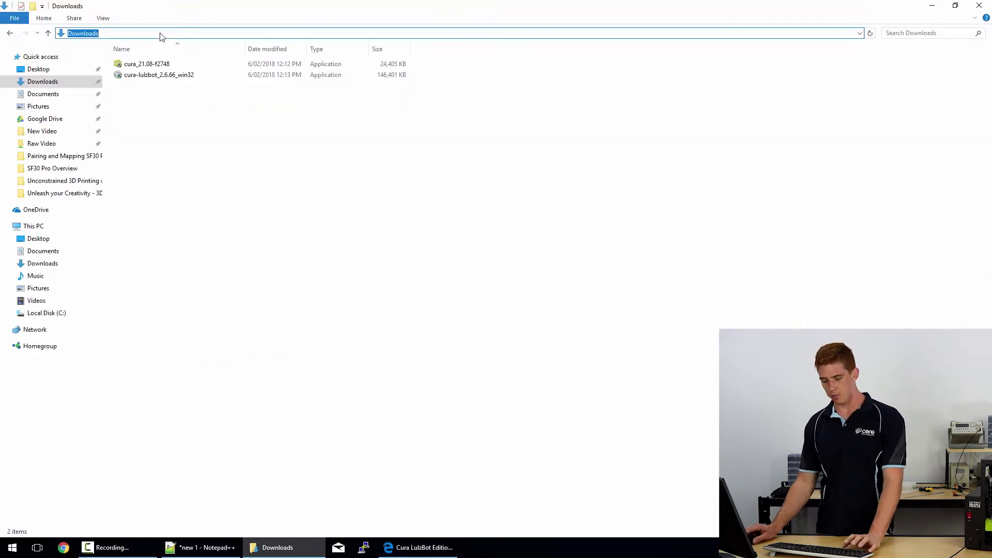
key("ctrl+v")
key("Return")
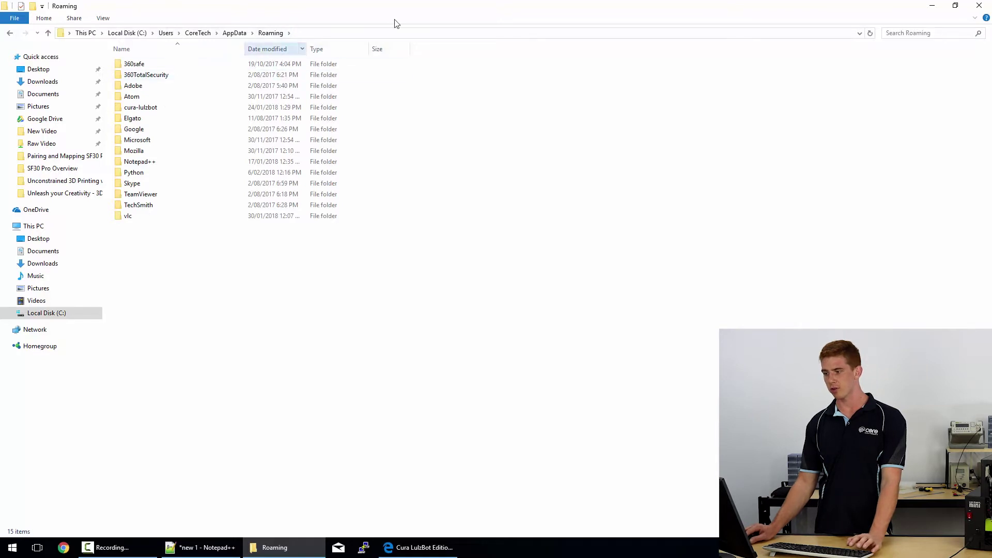
left_click(137, 109)
key("Delete")
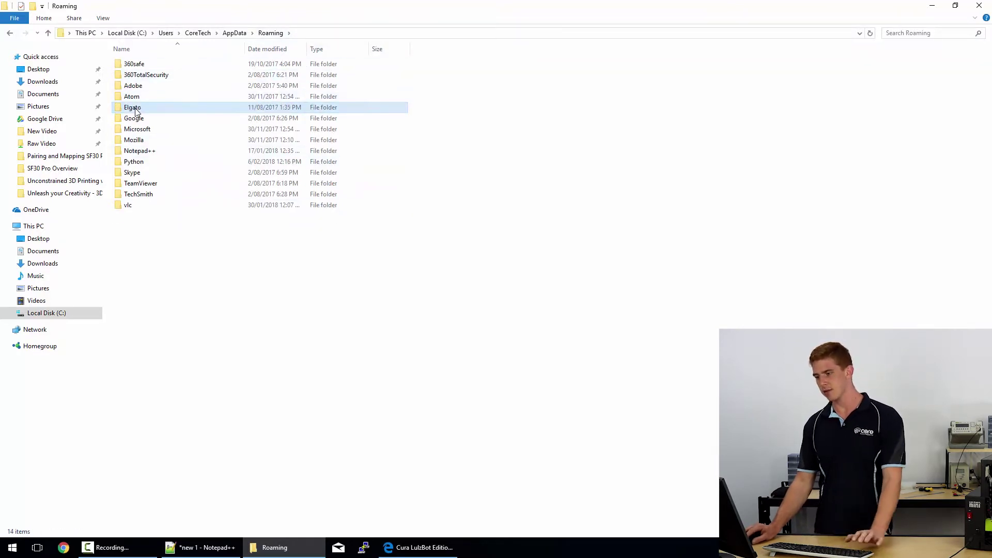
Open the AppData Local folder using the %localappdata% path copied from the tutorial
left_click(314, 32)
type("%appdata%")
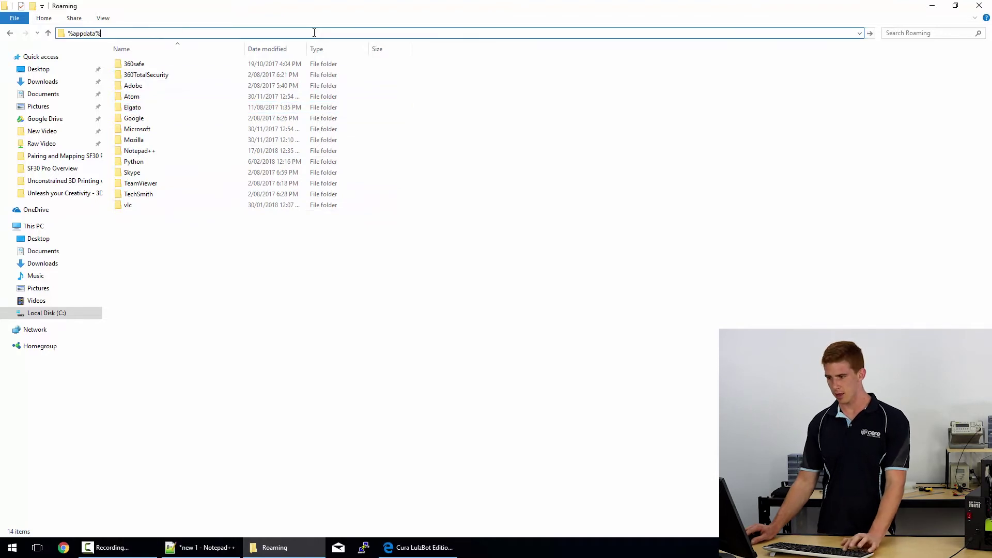
left_click(416, 547)
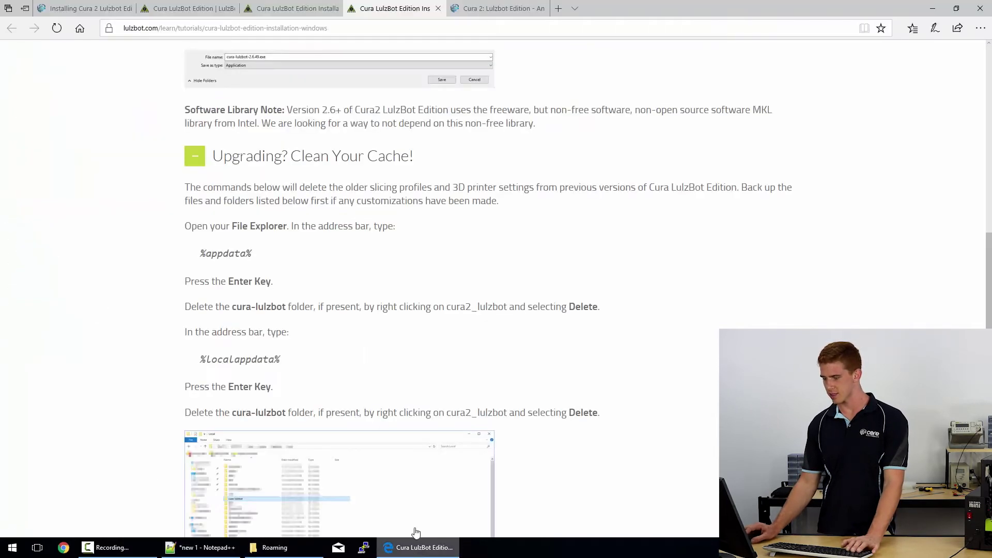
double_click(223, 362)
key("ctrl+c")
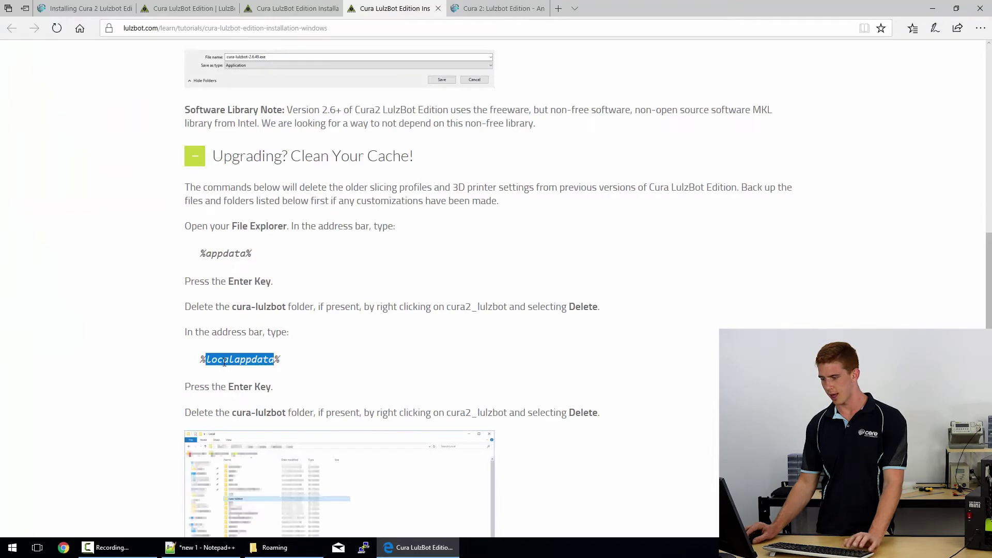
left_click(289, 547)
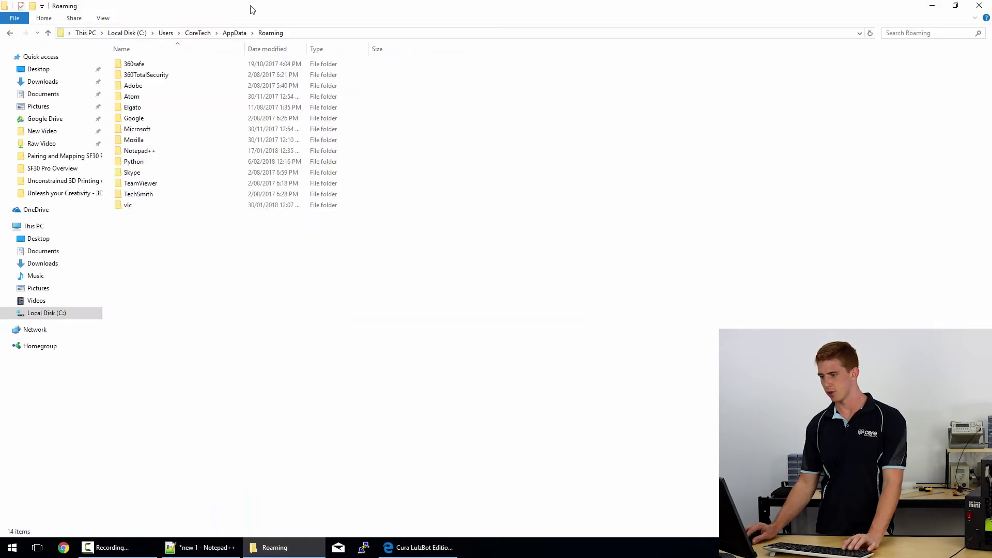
left_click(317, 33)
key("ctrl+v")
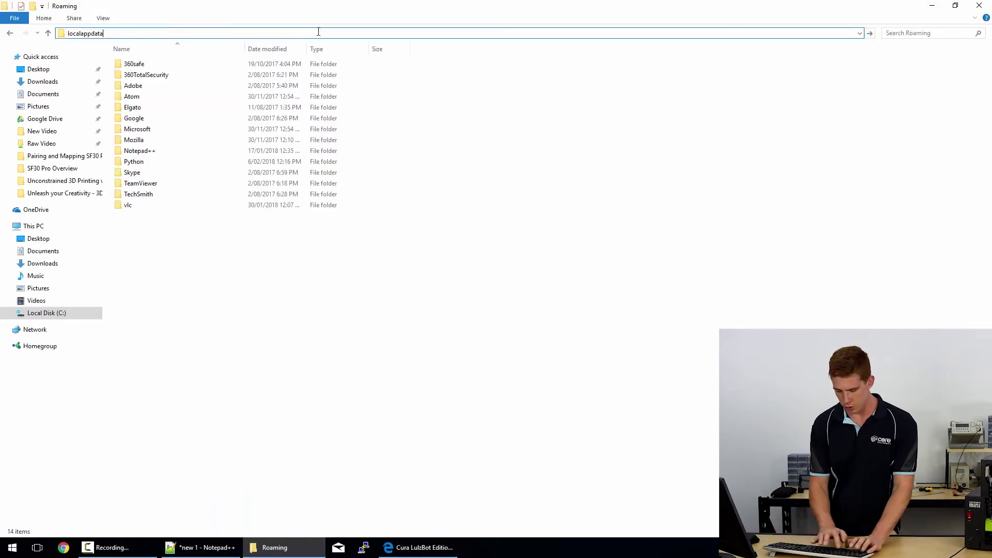
type("%")
key("Return")
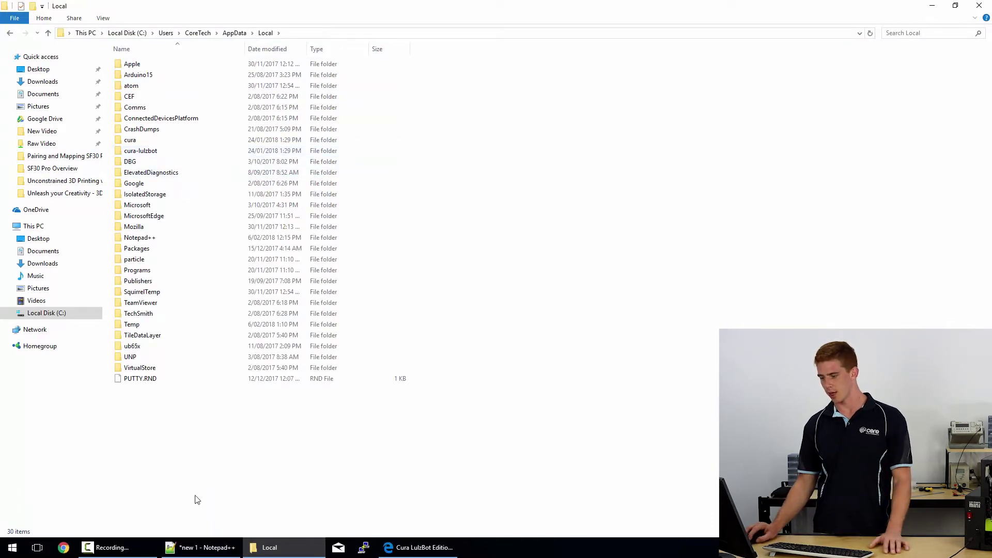
Delete the cura-lulzbot folder from AppData Local, then minimise Explorer
left_click(420, 548)
scroll(336, 310, "down", 3)
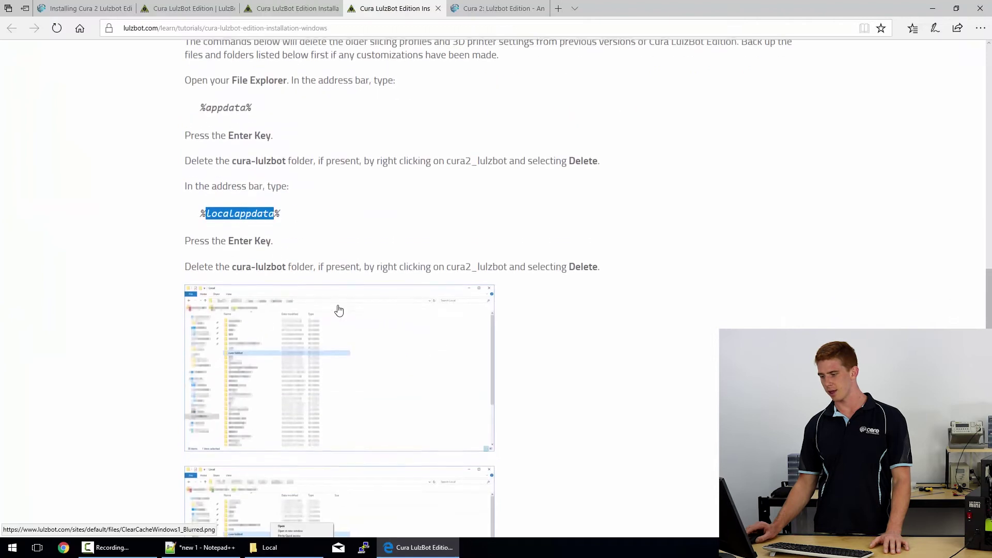
double_click(269, 265)
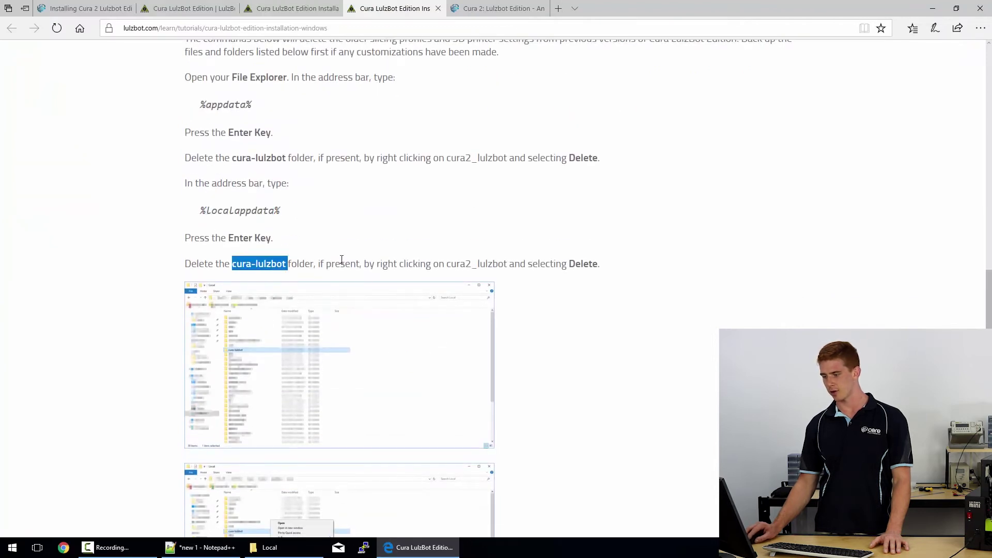
left_click(270, 548)
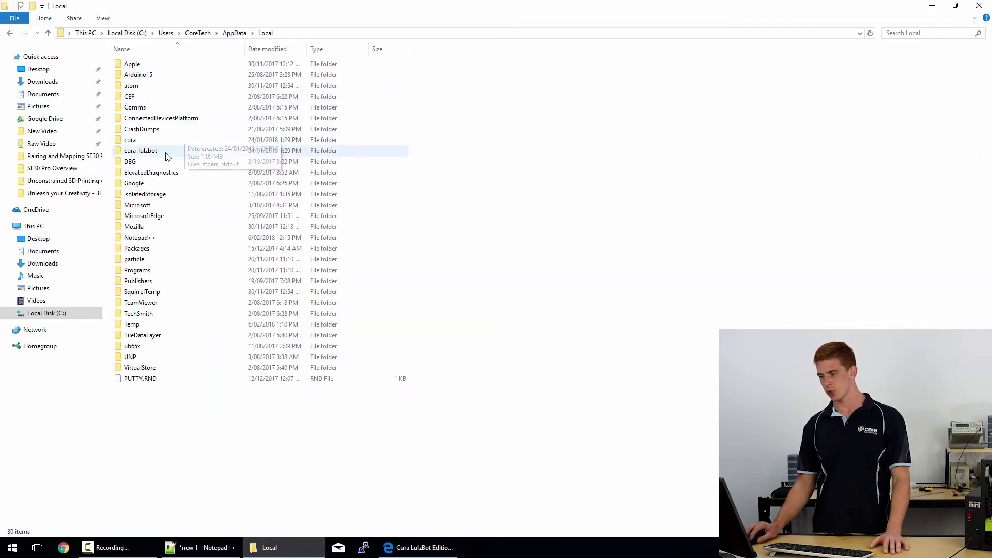
left_click(167, 157)
key("Delete")
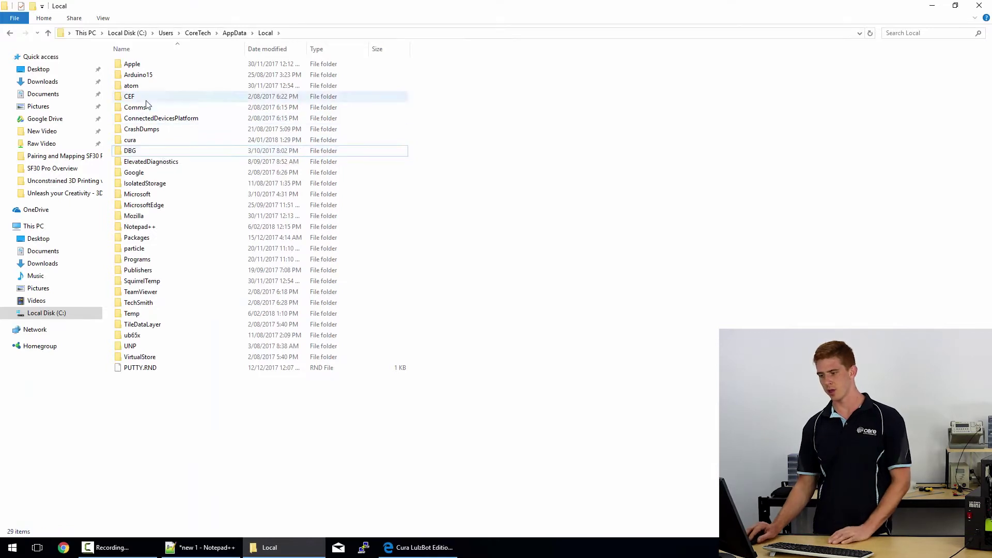
left_click(931, 6)
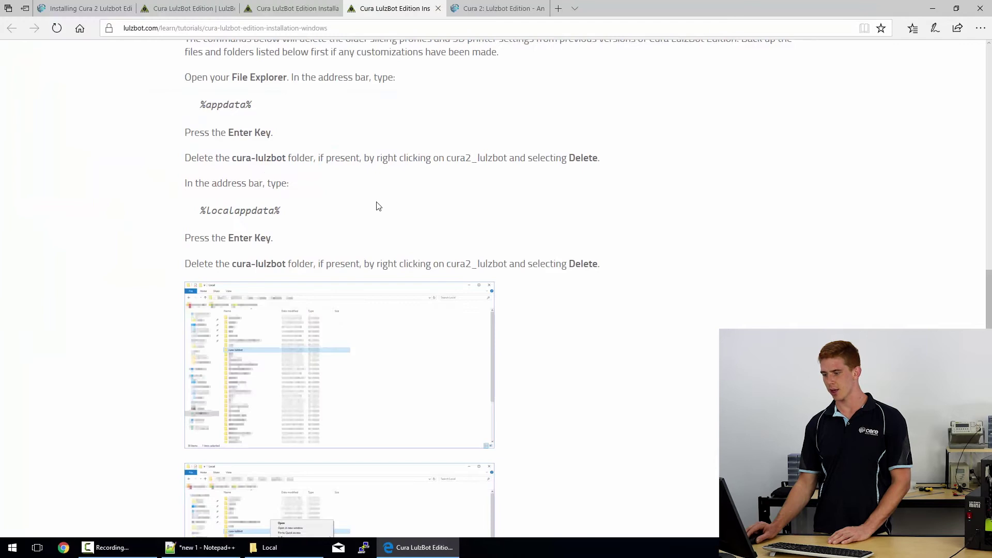
Review the Install Cura LulzBot Edition instructions, then bring File Explorer back
scroll(376, 206, "down", 10)
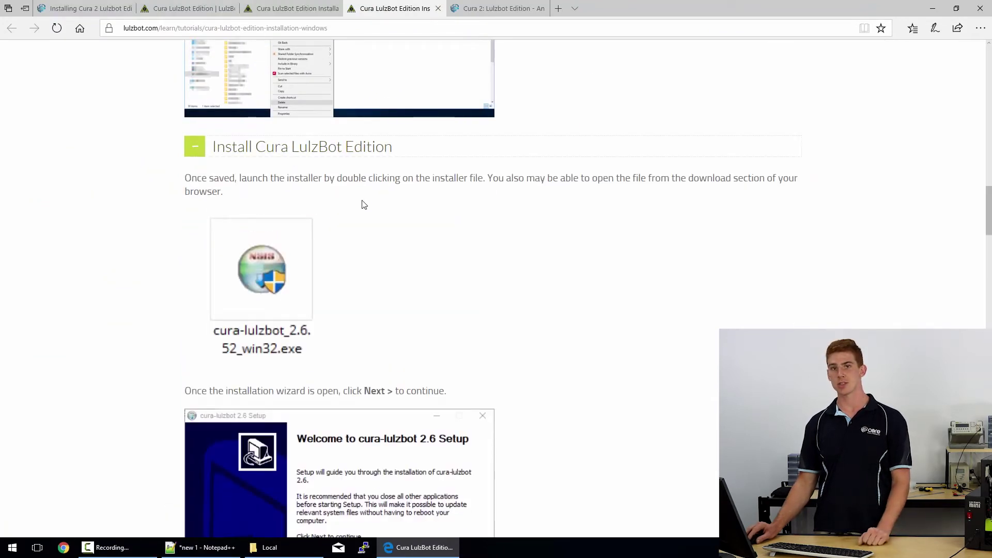
scroll(362, 205, "up", 15)
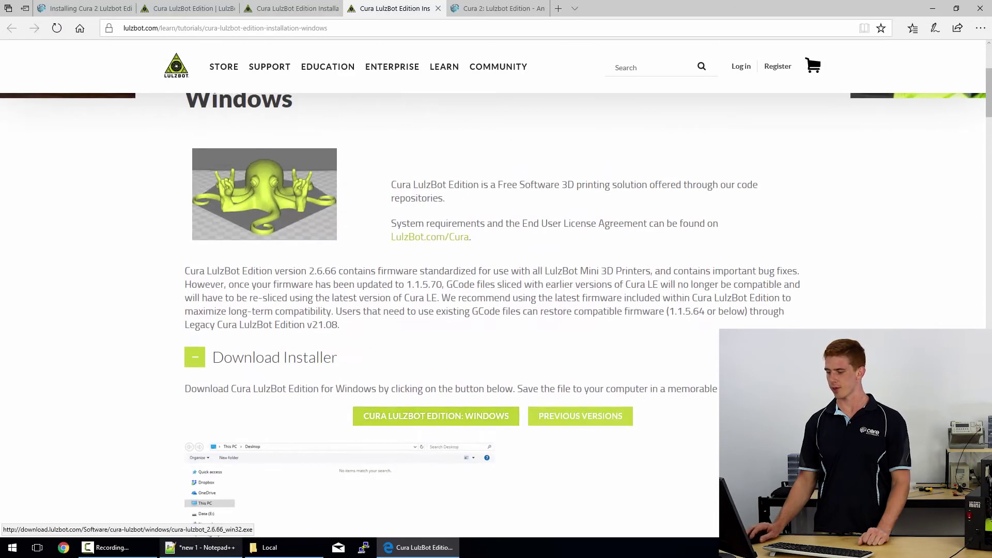
left_click(290, 550)
Run cura-lulzbot_2.6.66_win32 from Downloads, accepting the license and default location, folder and components
left_click(70, 81)
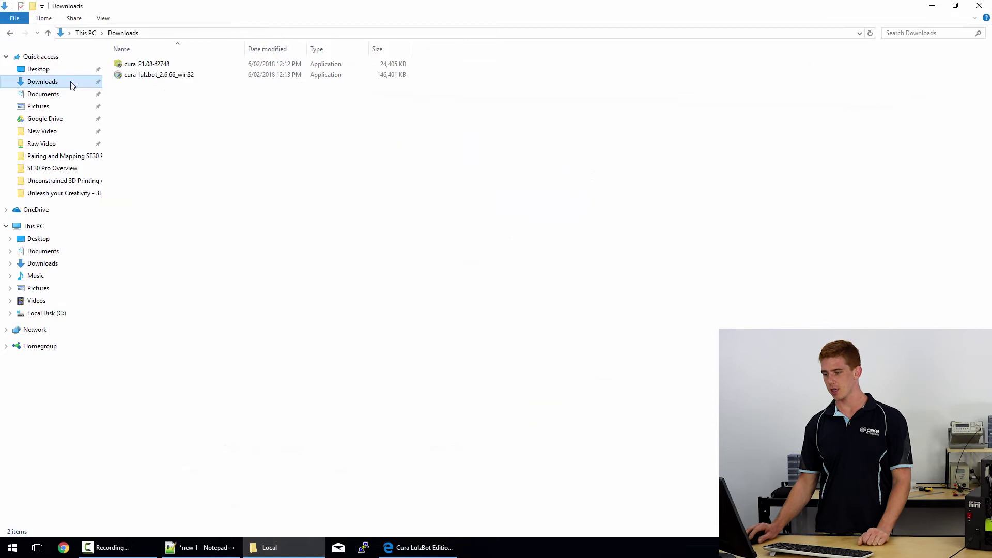
double_click(156, 77)
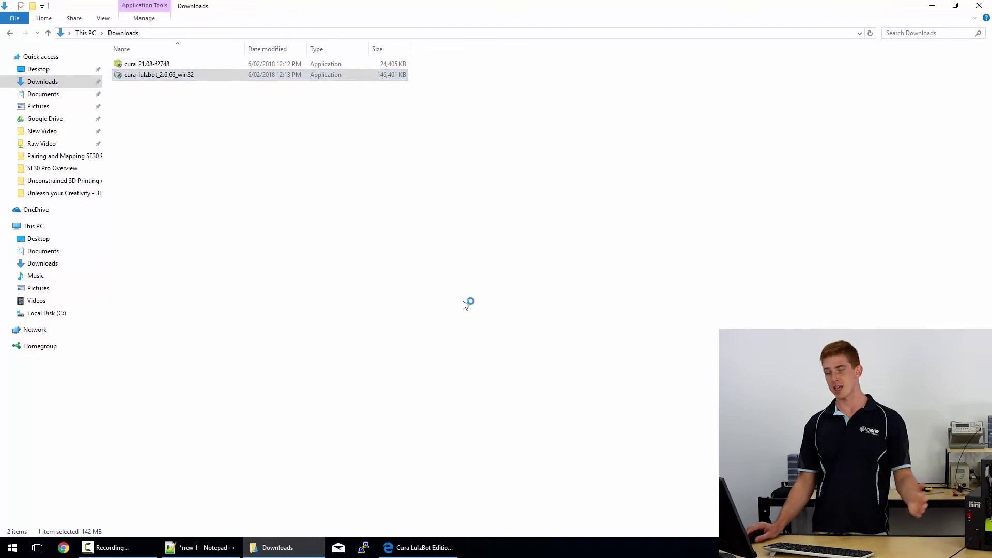
left_click(562, 359)
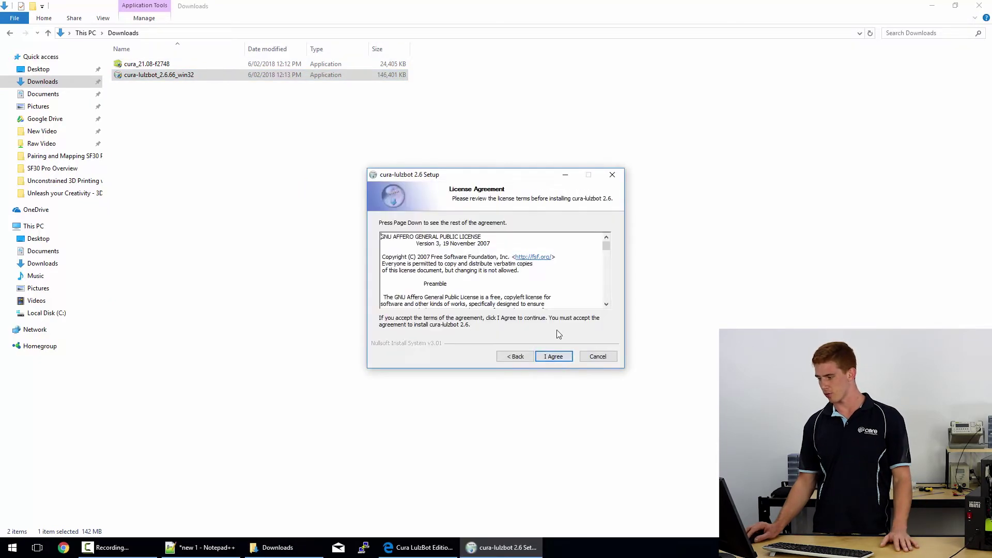
scroll(543, 274, "down", 3)
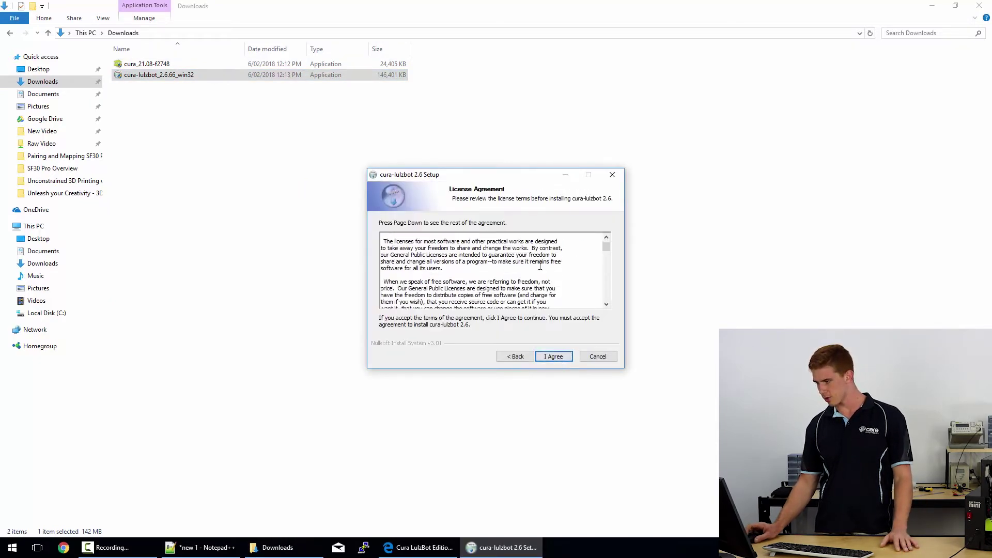
scroll(543, 273, "up", 3)
left_click(546, 360)
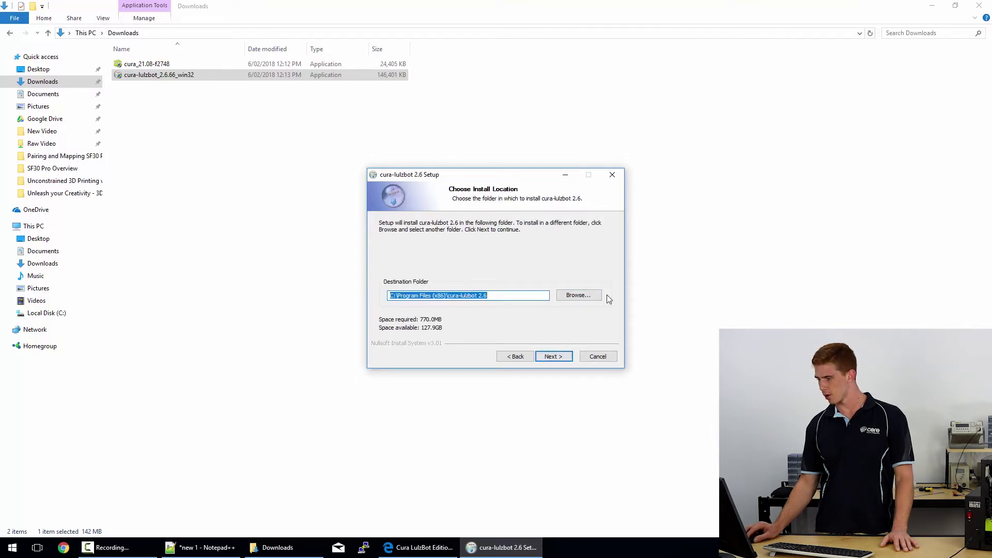
left_click(553, 356)
left_click(552, 356)
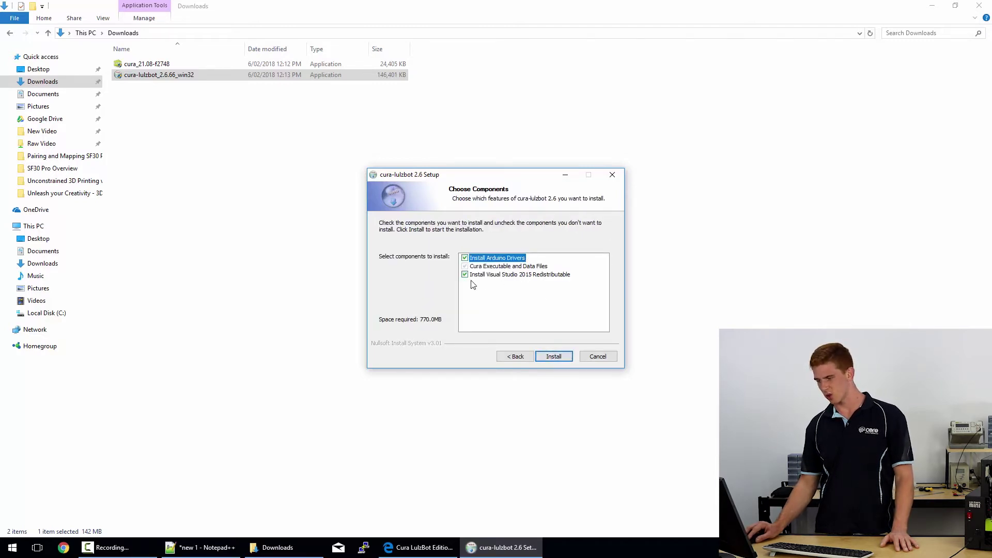
left_click(542, 358)
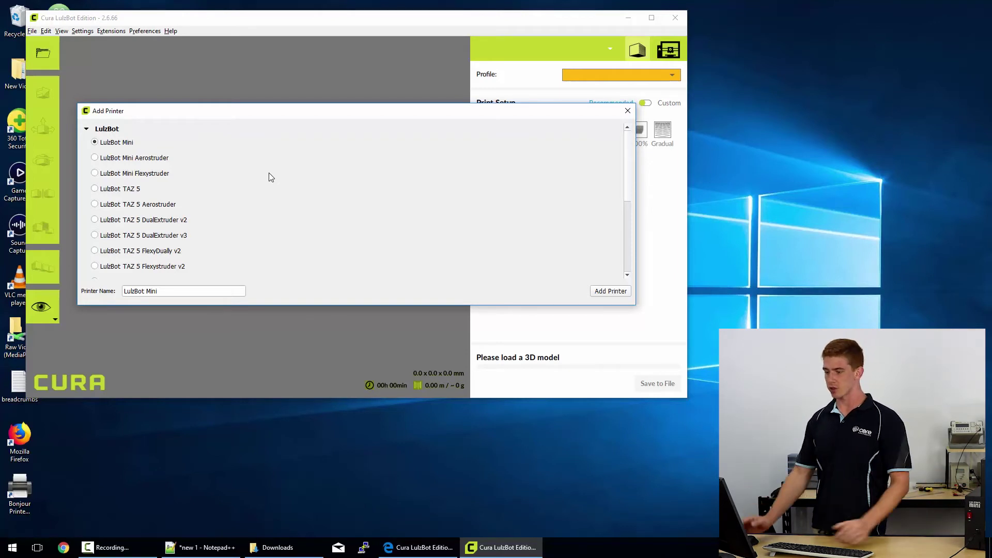
Add the LulzBot Mini printer, keeping the name LulzBot Mini
left_click(190, 292)
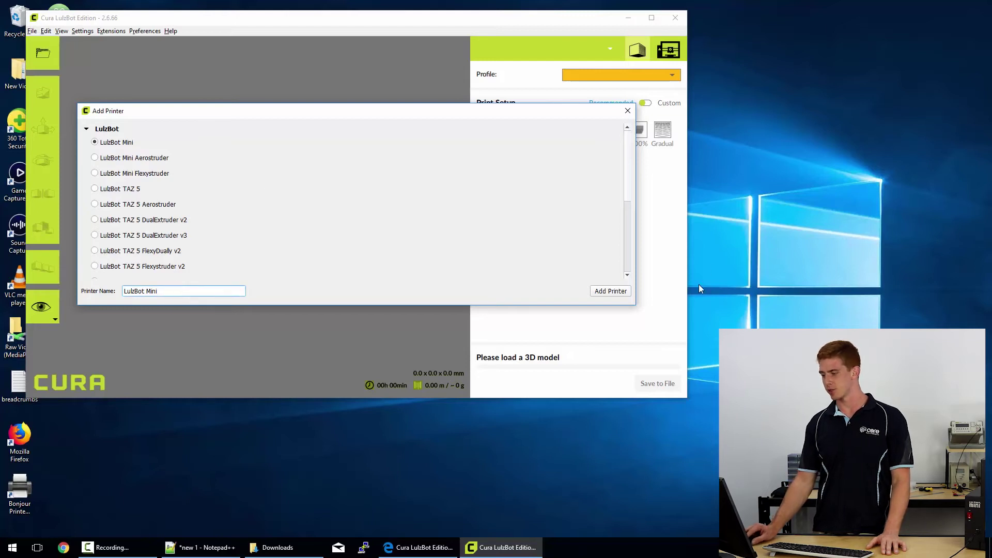
left_click(601, 292)
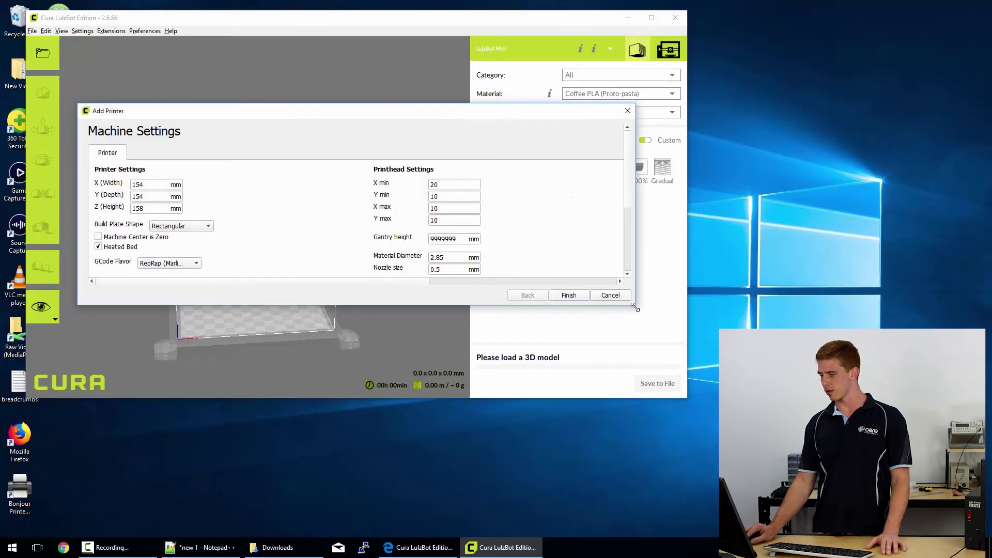
Enlarge Machine Settings to review the LulzBot Mini Start Gcode, then maximise Cura
left_click_drag(634, 307, 848, 454)
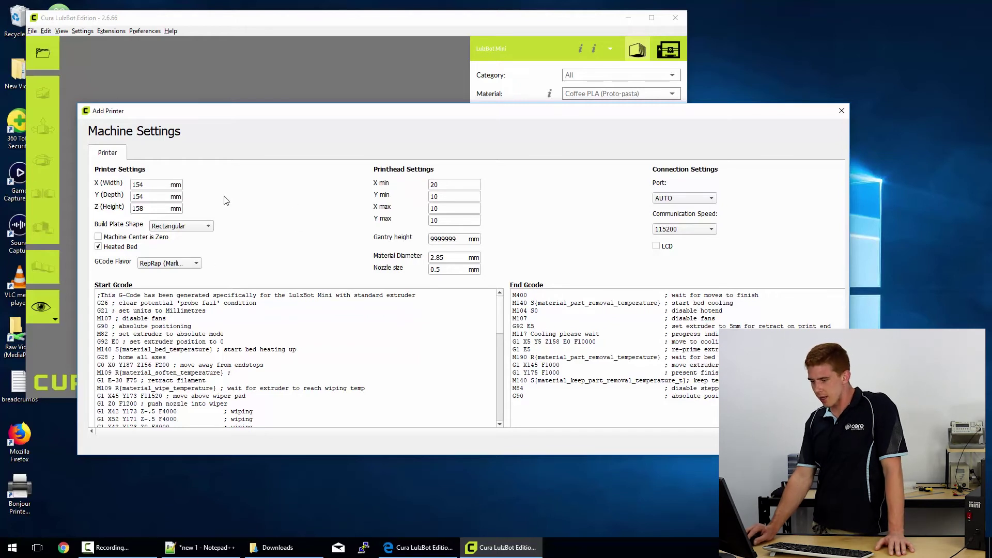
scroll(371, 346, "down", 5)
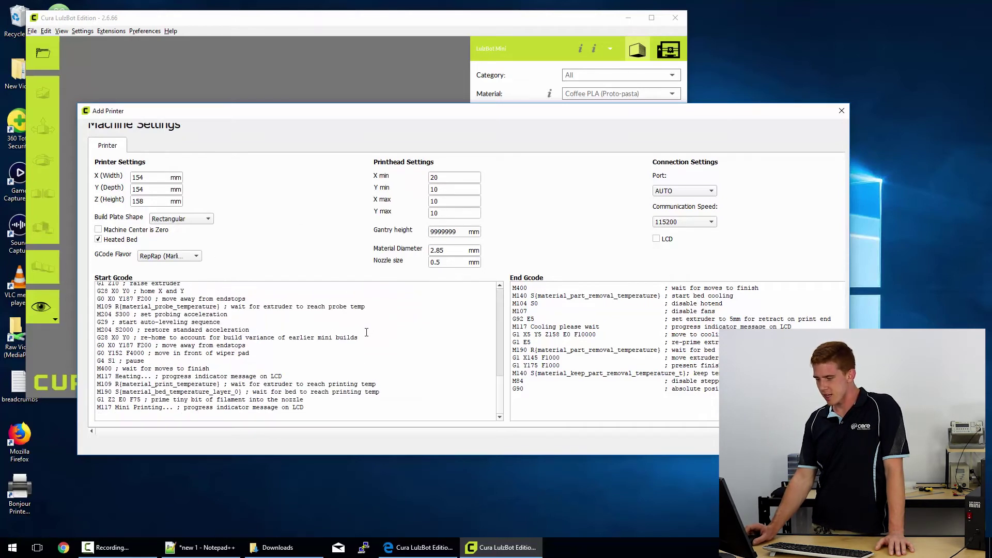
scroll(371, 346, "up", 10)
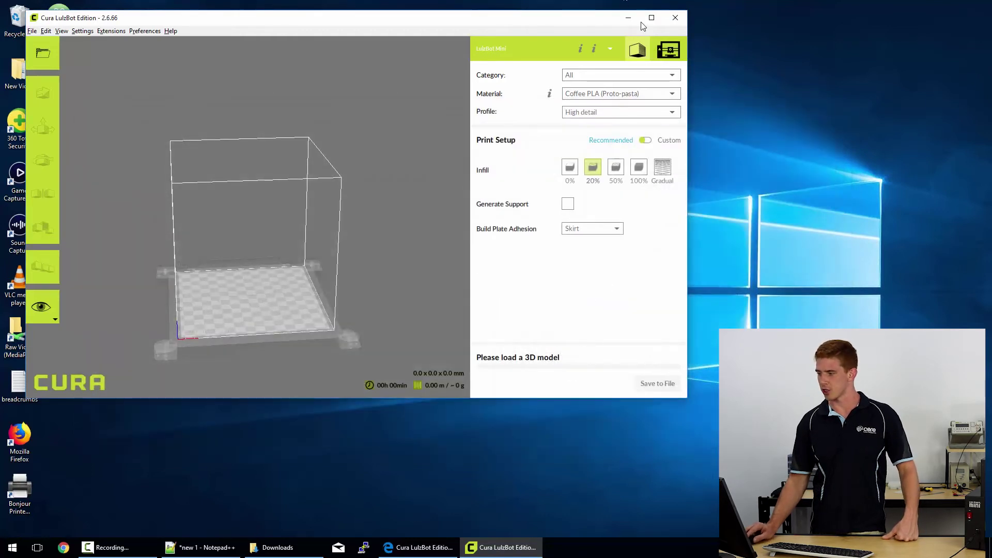
left_click(651, 17)
Zoom and pan the 3D view to show the full build plate, then browse Extensions
scroll(443, 401, "up", 3)
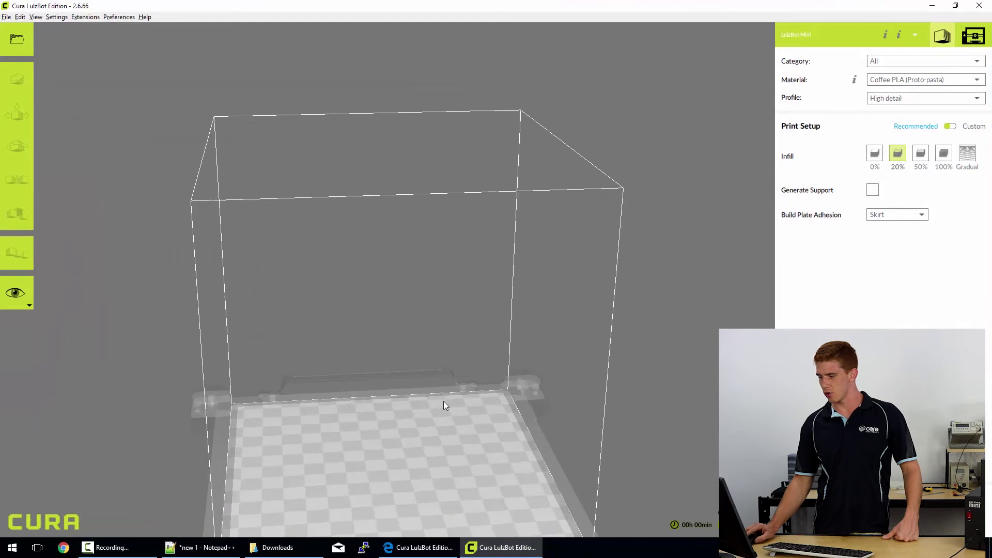
middle_click_drag(408, 392, 443, 294)
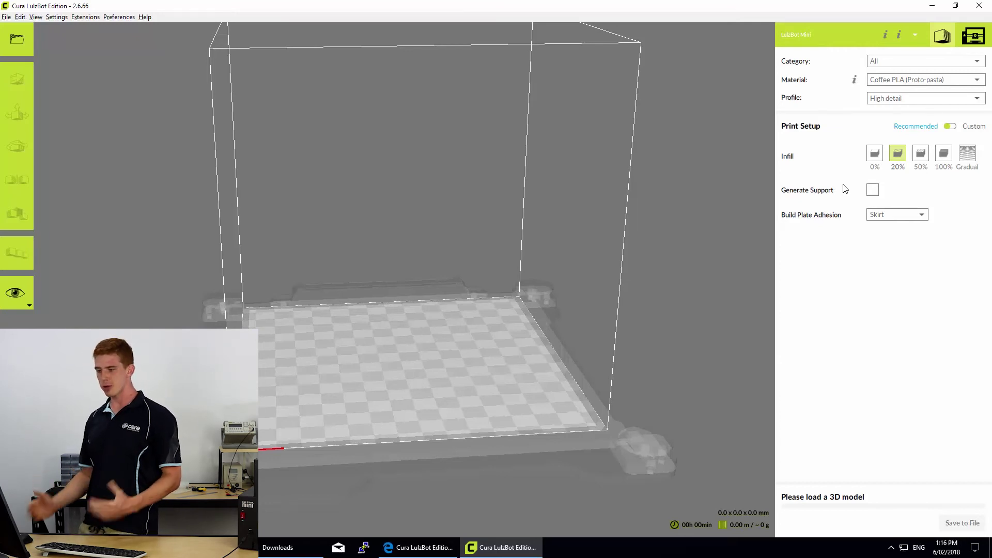
left_click(86, 17)
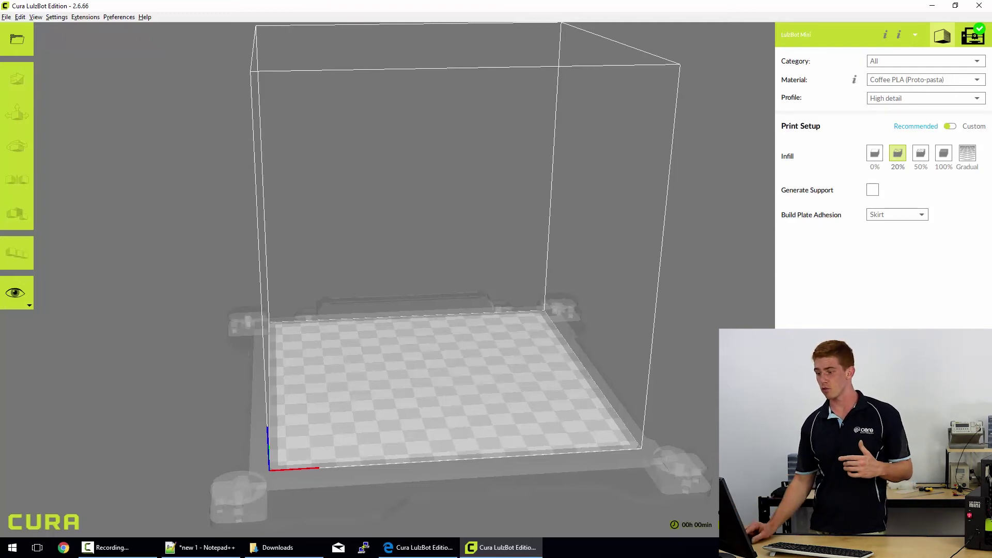
From Settings > Printer > Manage Printers, start the automatic firmware upgrade for the LulzBot Mini
key("alt+s")
key("Down")
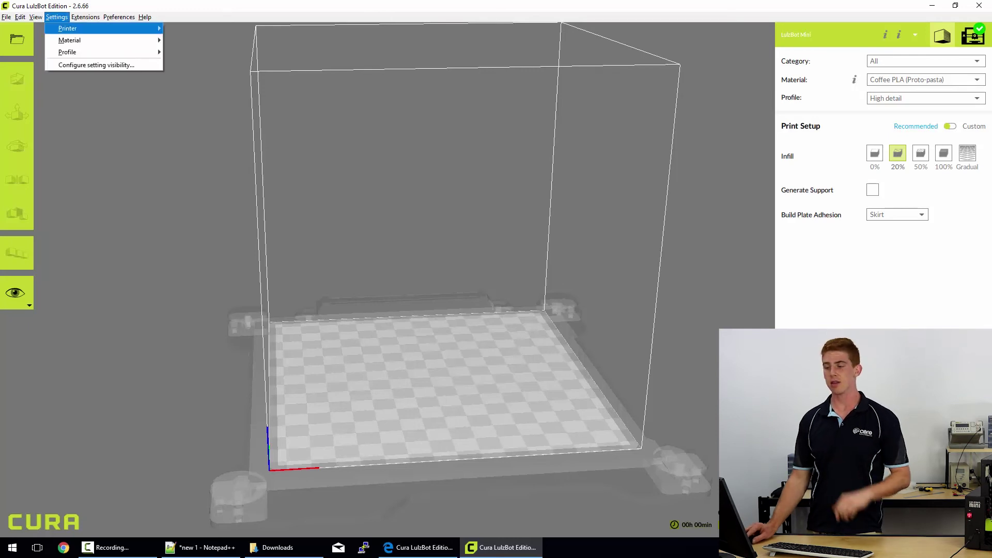
key("Right")
key("Down")
key("Down")
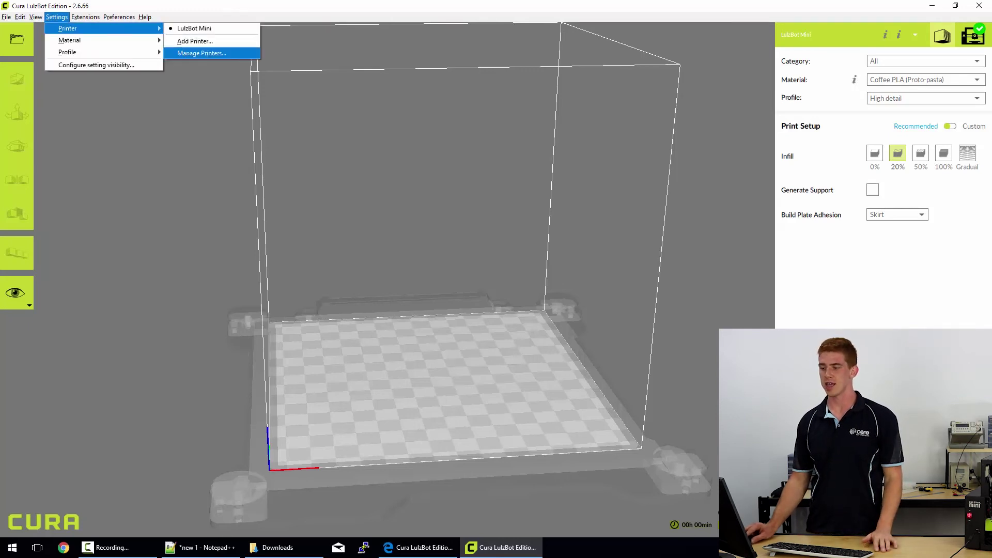
key("Return")
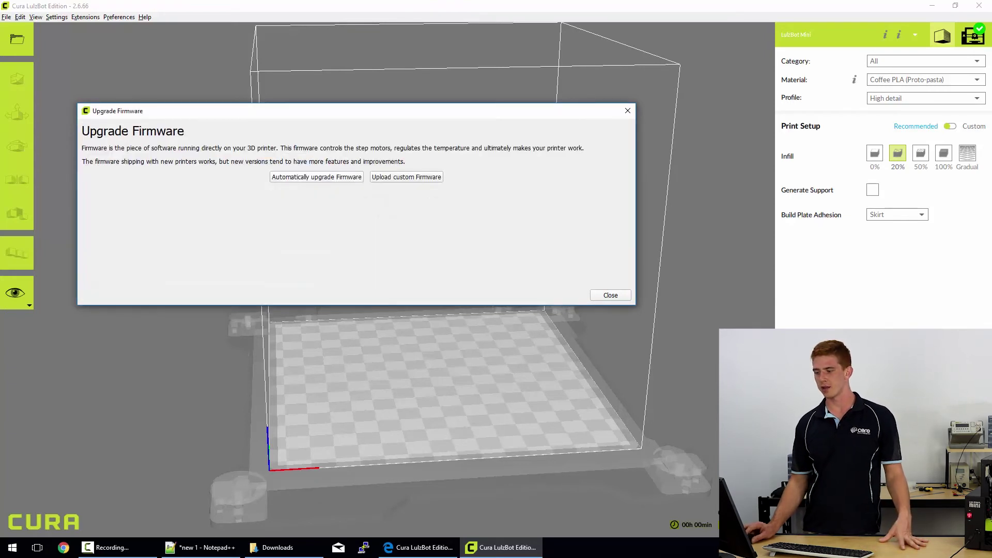
left_click(316, 176)
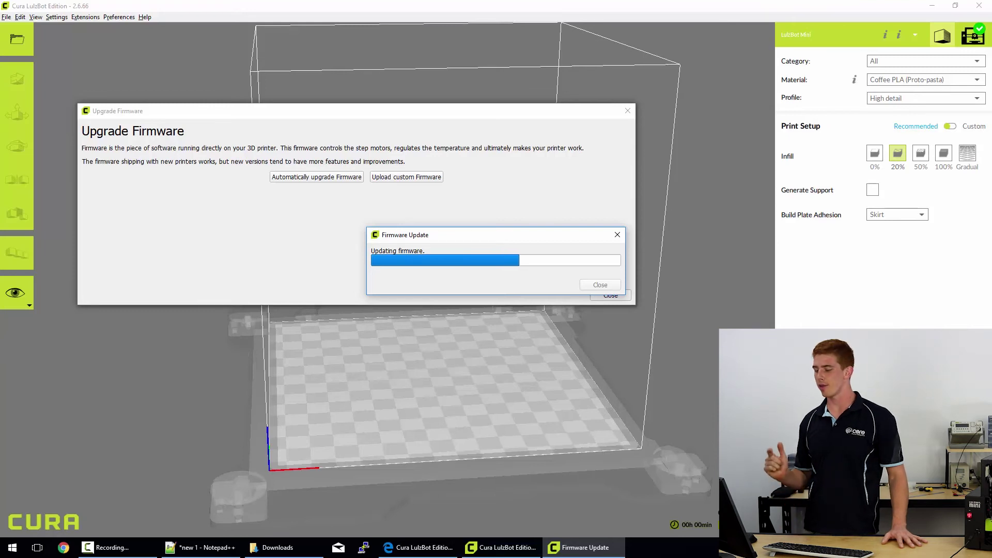
On lulzbot.com/cura in Edge, highlight the 2.6.66 firmware paragraph and the older GCode files note
left_click(418, 547)
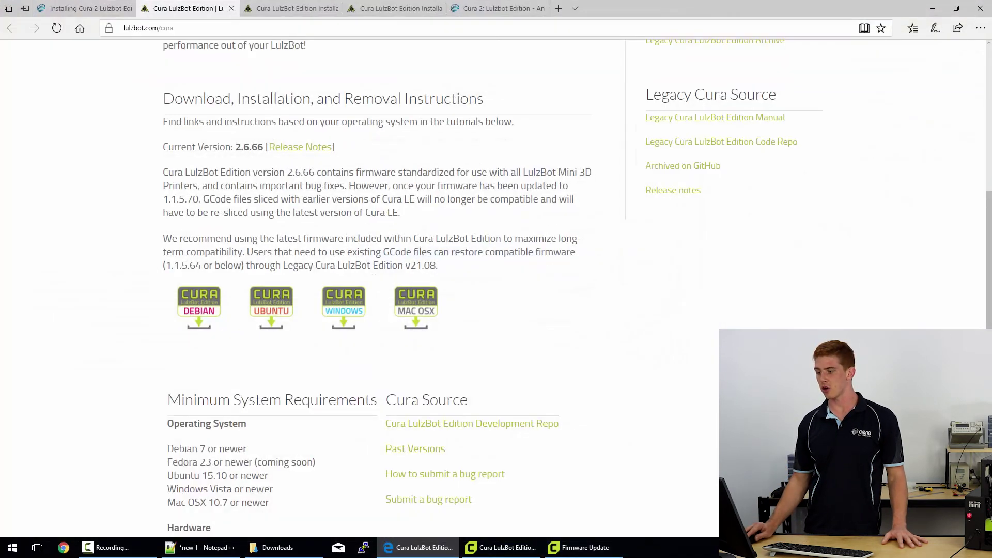
scroll(496, 289, "down", 1)
scroll(496, 289, "up", 1)
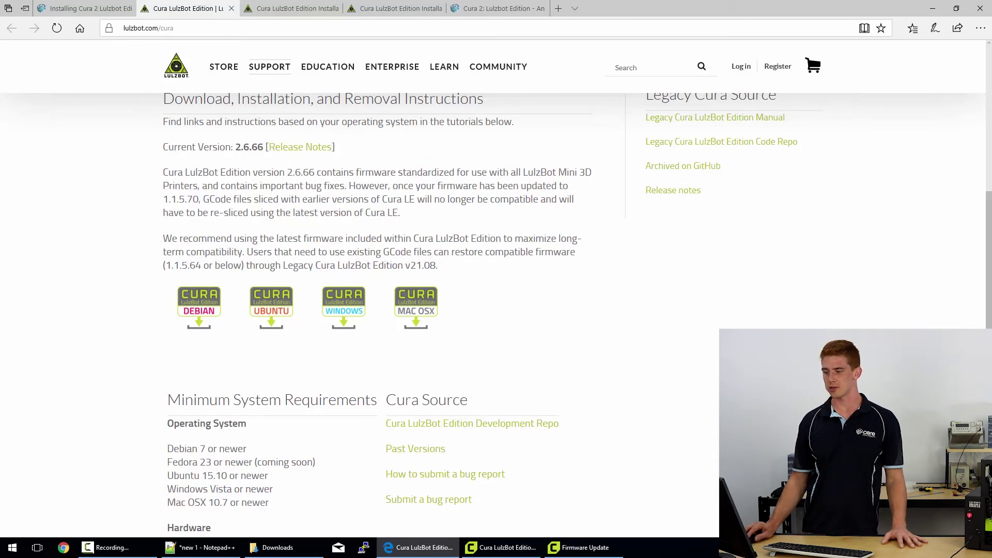
triple_click(181, 186)
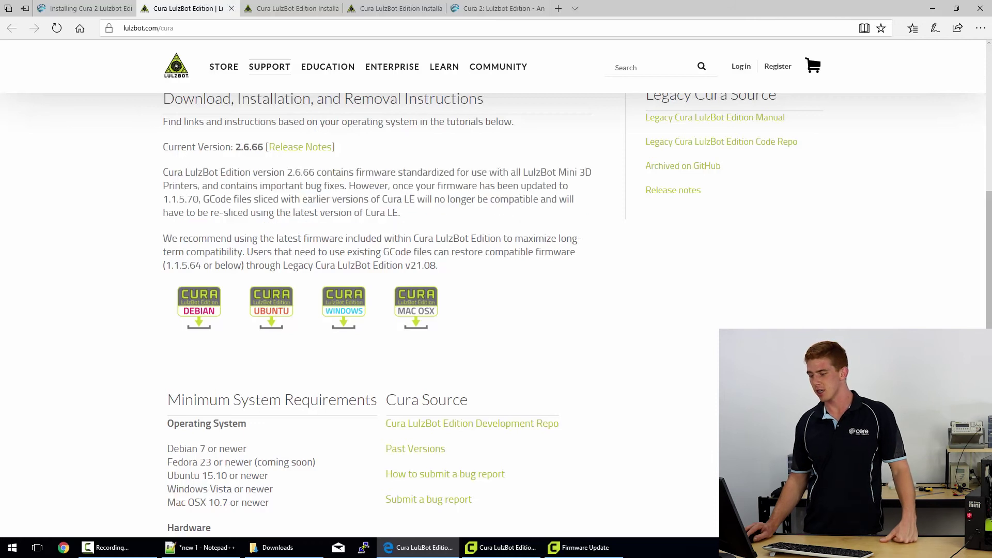
left_click_drag(203, 199, 416, 199)
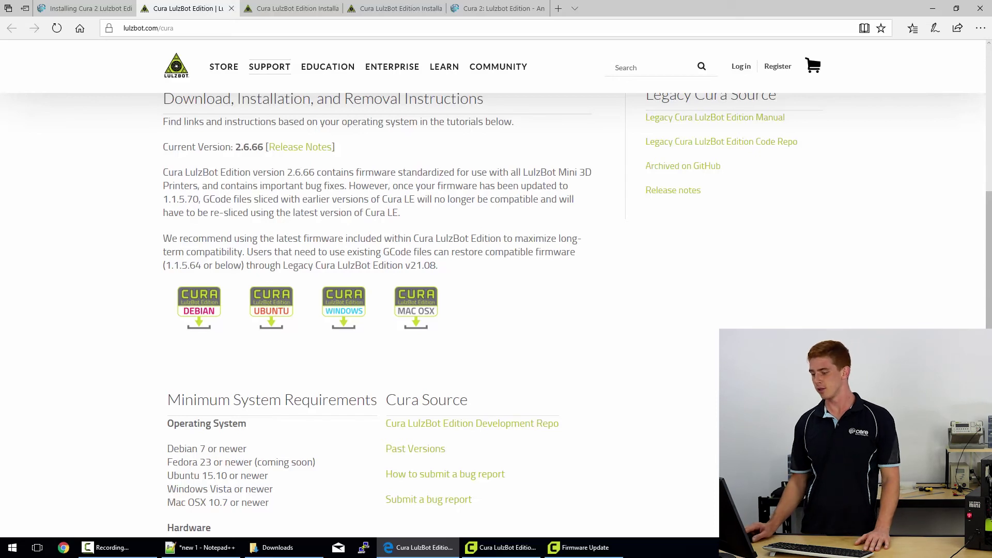
mouse_move(500, 547)
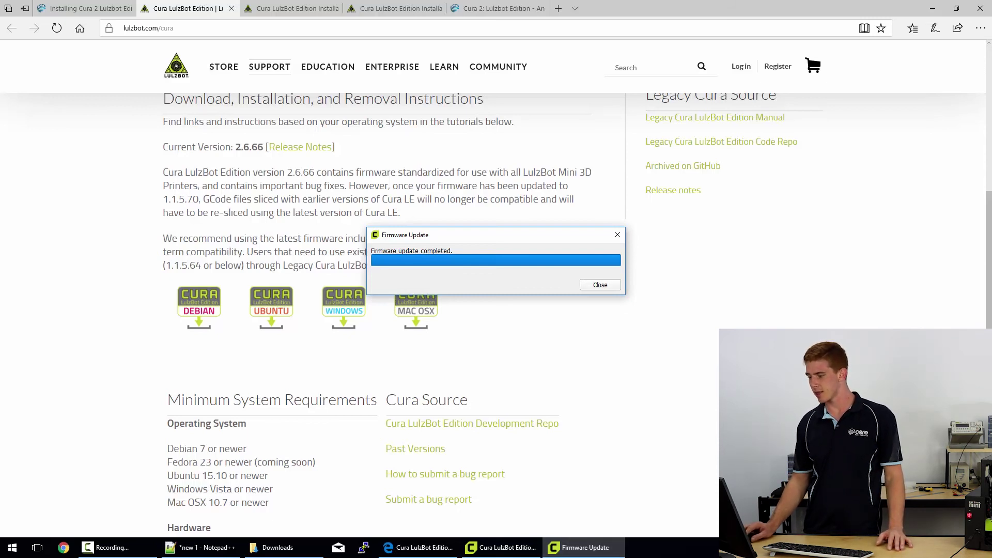
Close the Firmware Update, Upgrade Firmware and Preferences windows, then cancel the Open File dialog
left_click(600, 285)
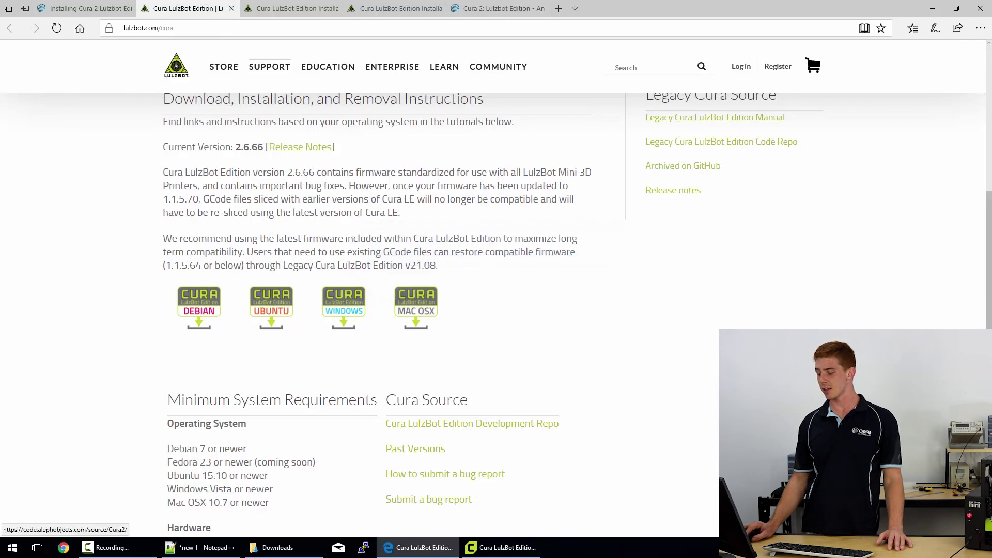
left_click(501, 547)
left_click(610, 295)
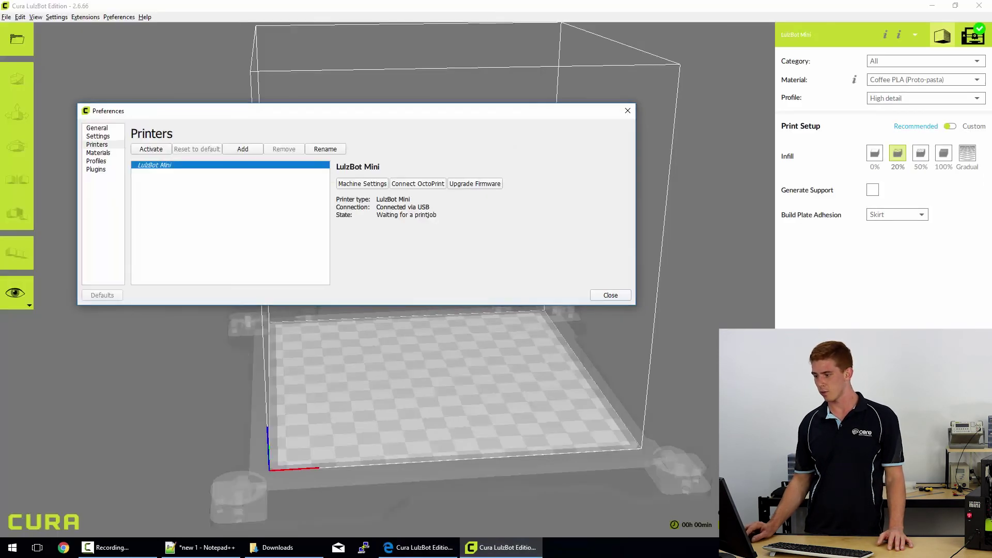
left_click(610, 295)
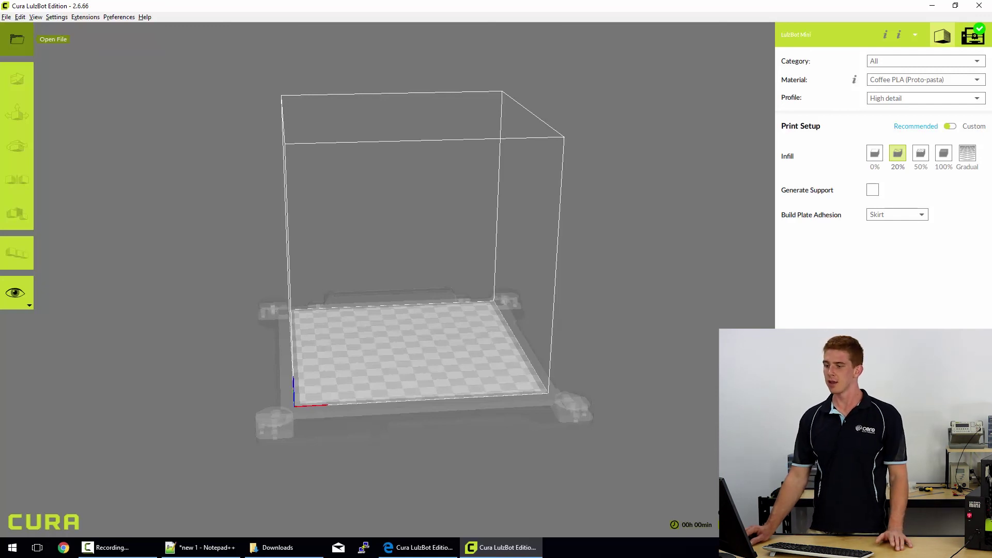
left_click(17, 38)
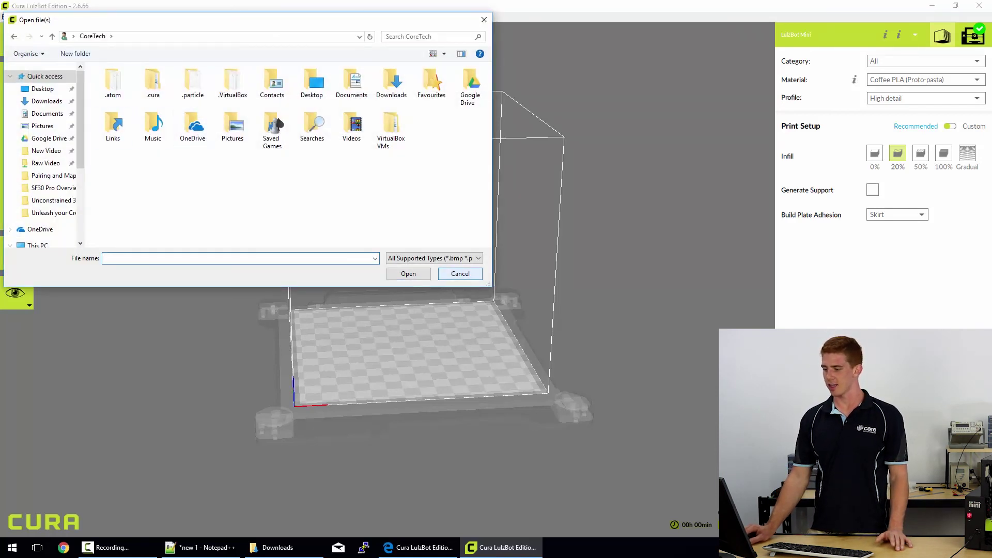
left_click(460, 273)
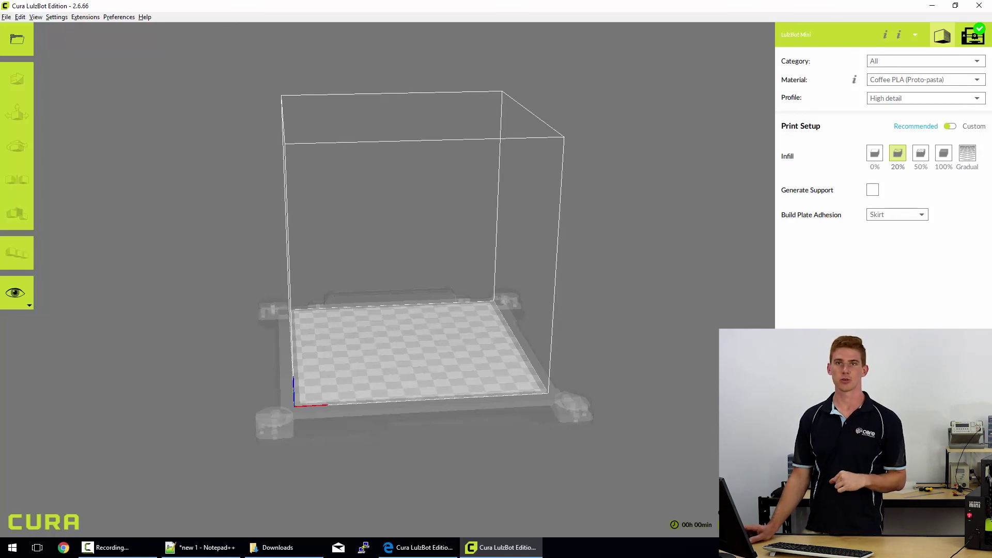
Zoom and rotate the empty build plate view round to a front-corner angle
scroll(414, 259, "up", 3)
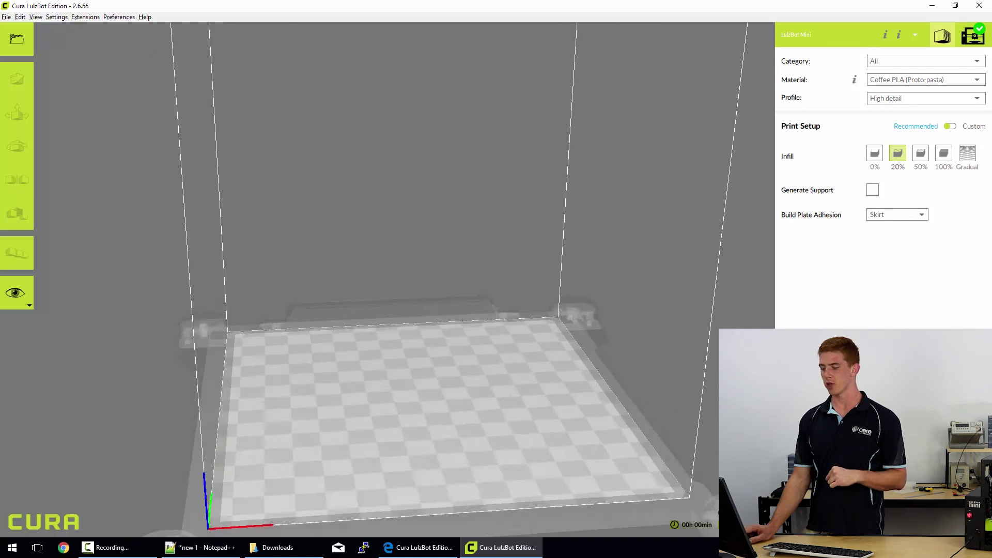
scroll(414, 258, "down", 5)
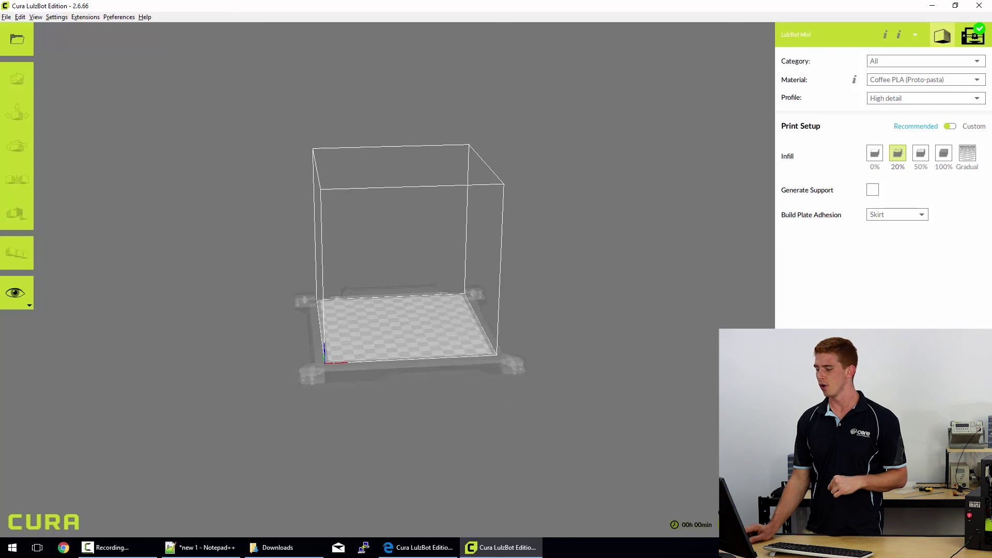
key("Left")
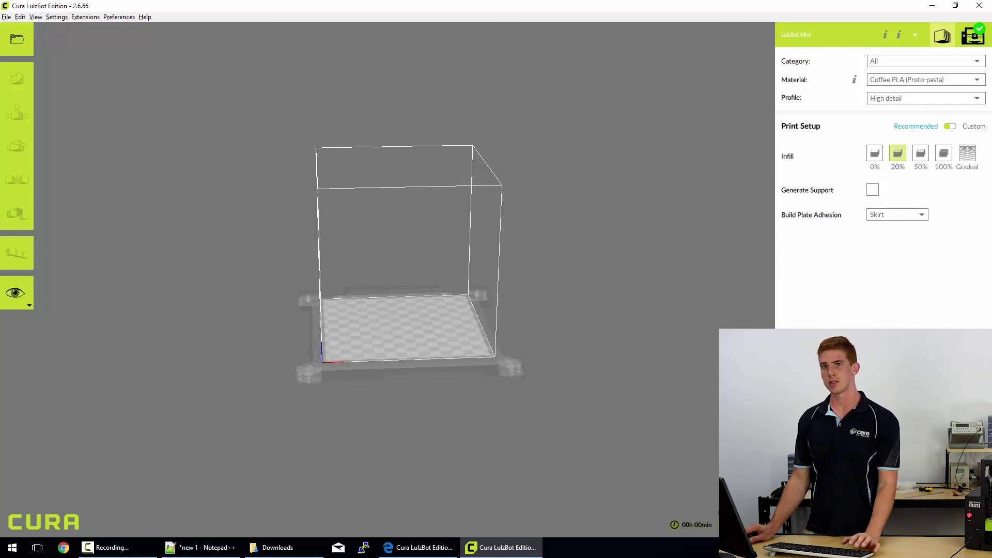
key("Down")
key("Left")
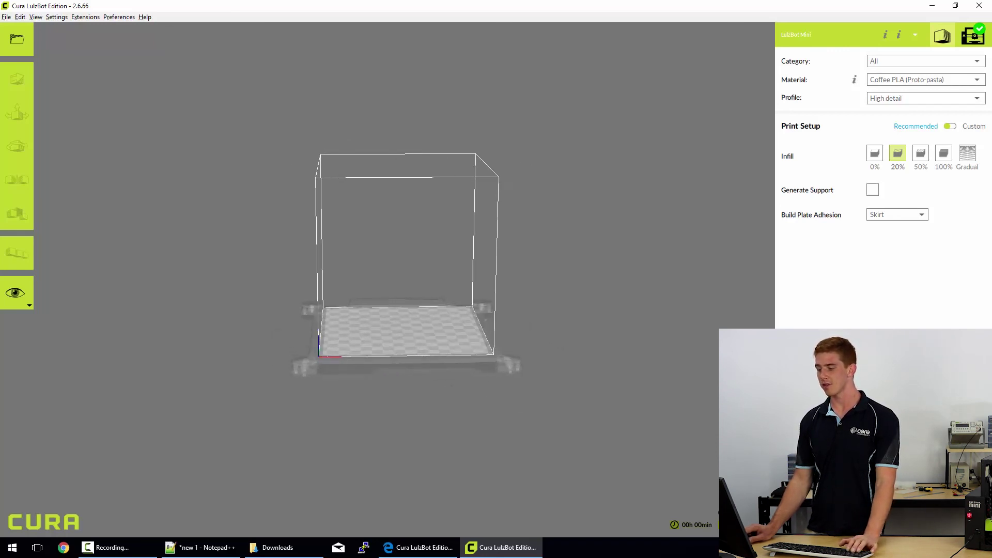
key("Up")
key("Left")
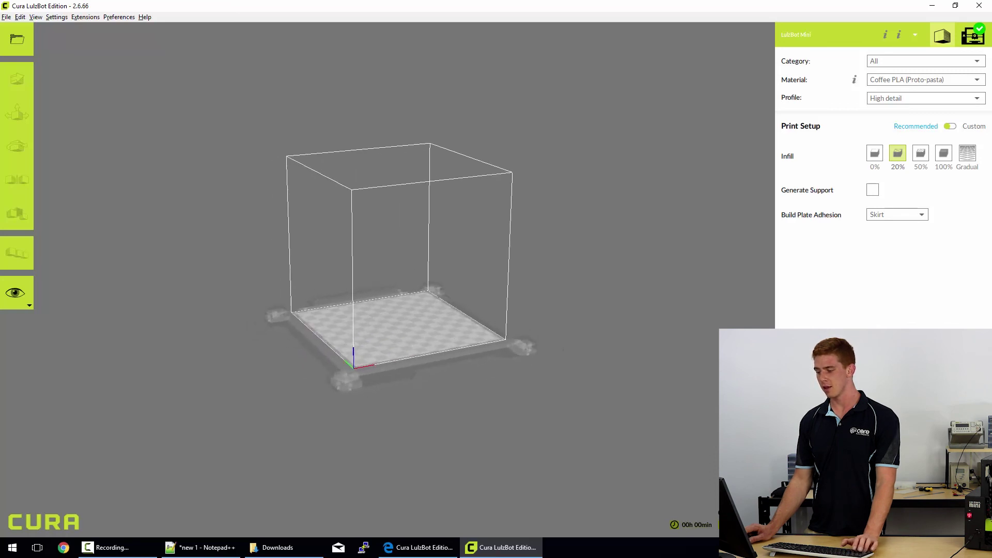
Pan the build plate view slightly and orbit to a straight-on front view
right_click(417, 330)
key("Escape")
mouse_move(417, 330)
middle_mouse_down()
mouse_move(432, 327)
mouse_move(411, 331)
middle_mouse_up()
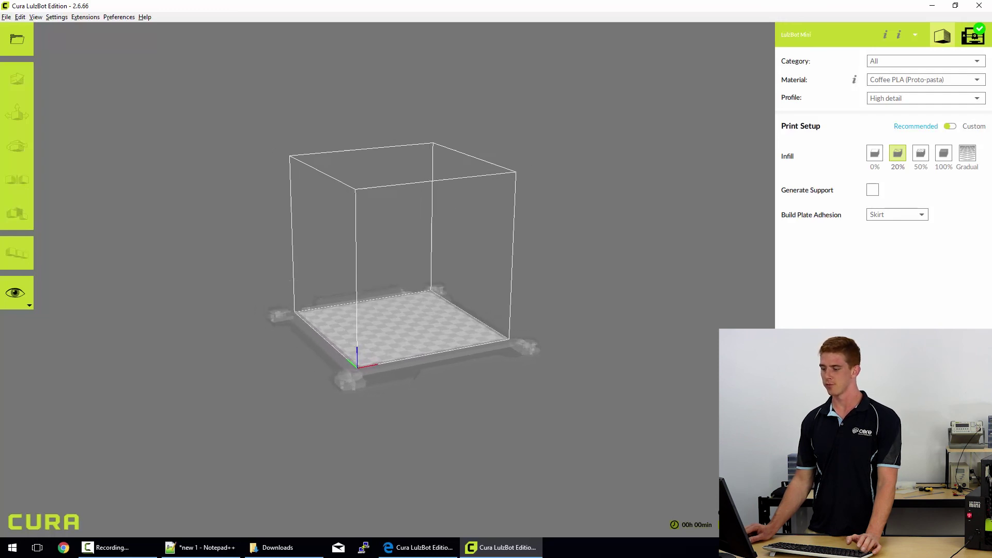
right_click_drag(412, 331, 463, 325)
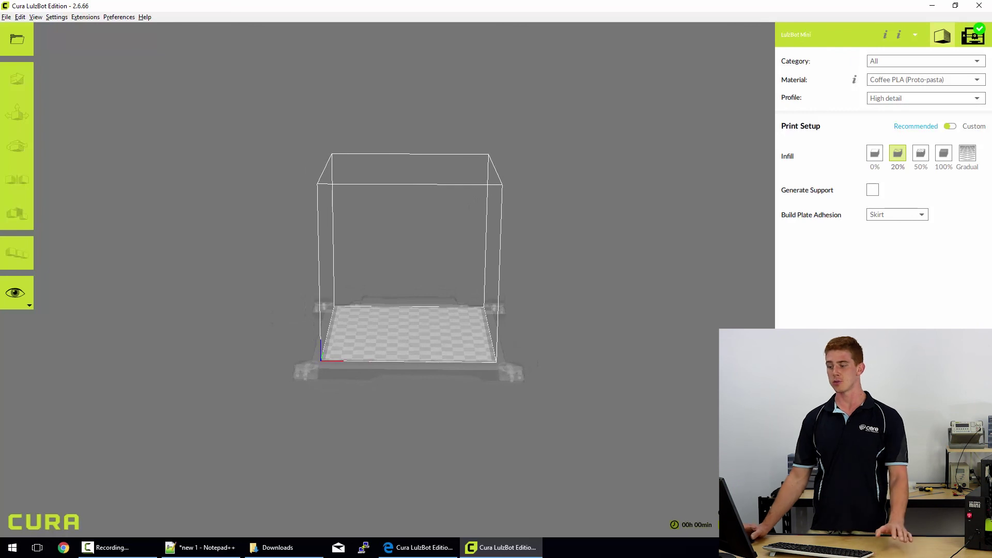